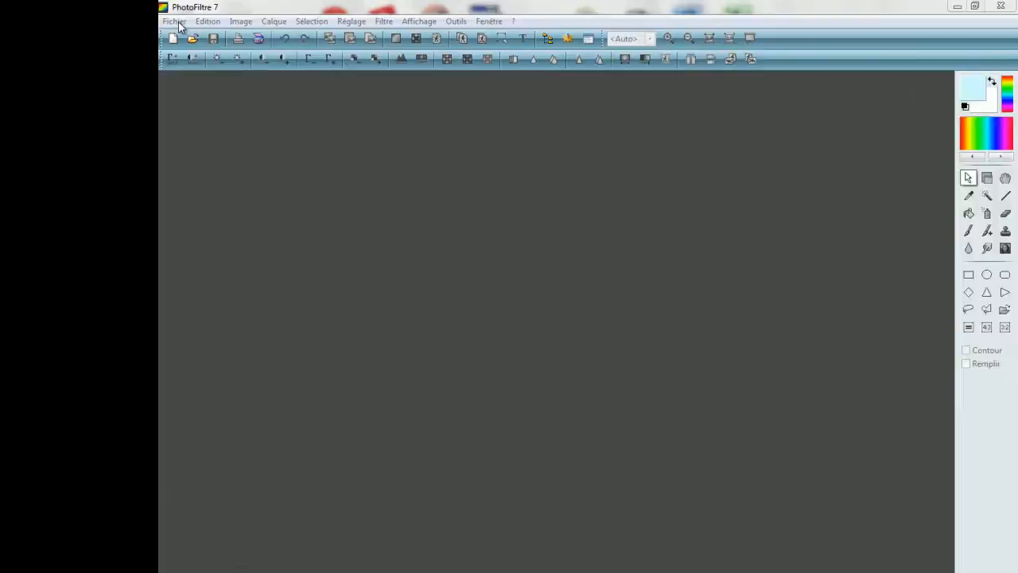
Open the photo img_41634.JPG from the Photos tuto youtube folder and maximize its image window.
{"action": "left_click", "coordinate": [187, 53]}
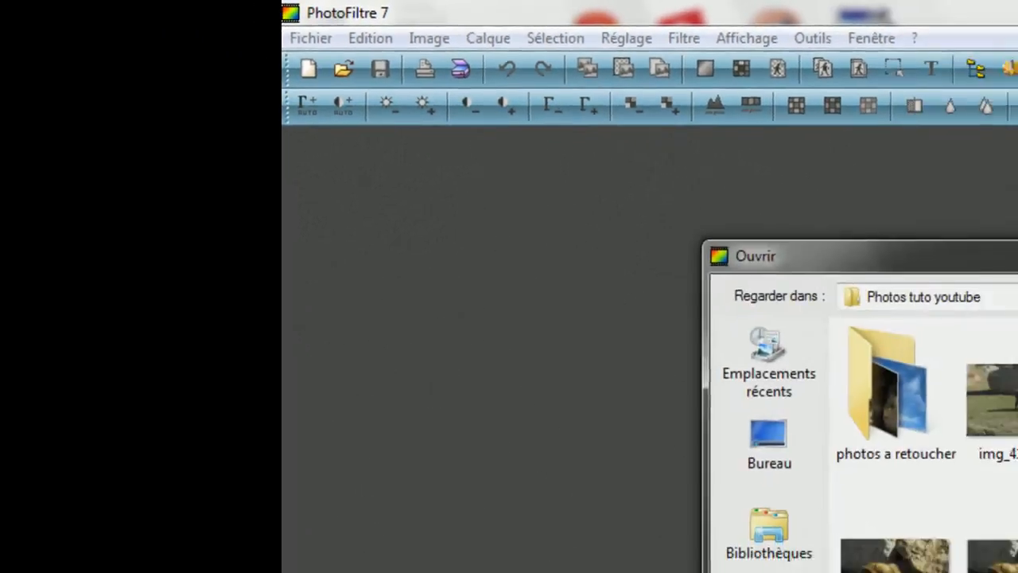
{"action": "left_click", "coordinate": [643, 359]}
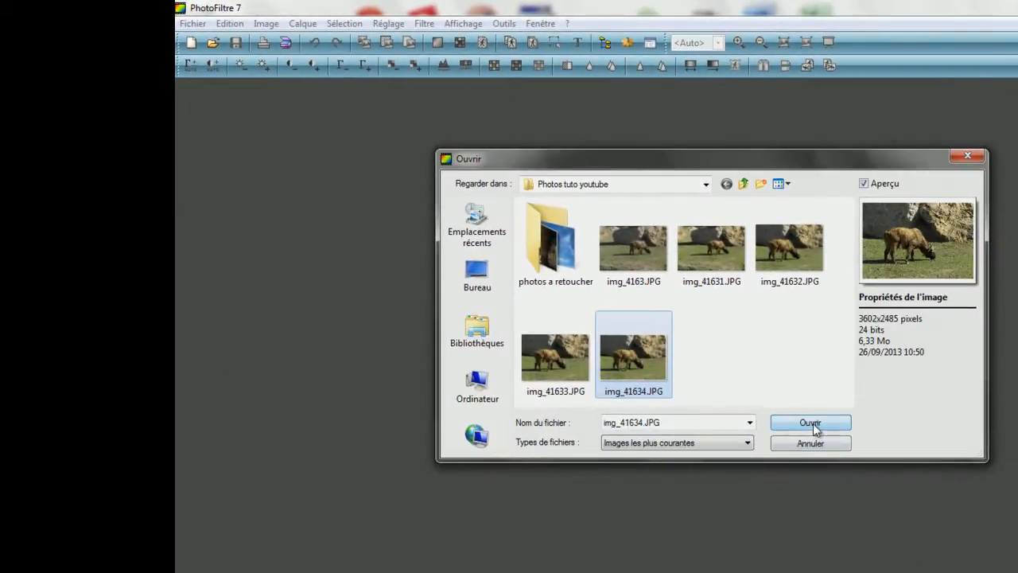
{"action": "left_click", "coordinate": [813, 427]}
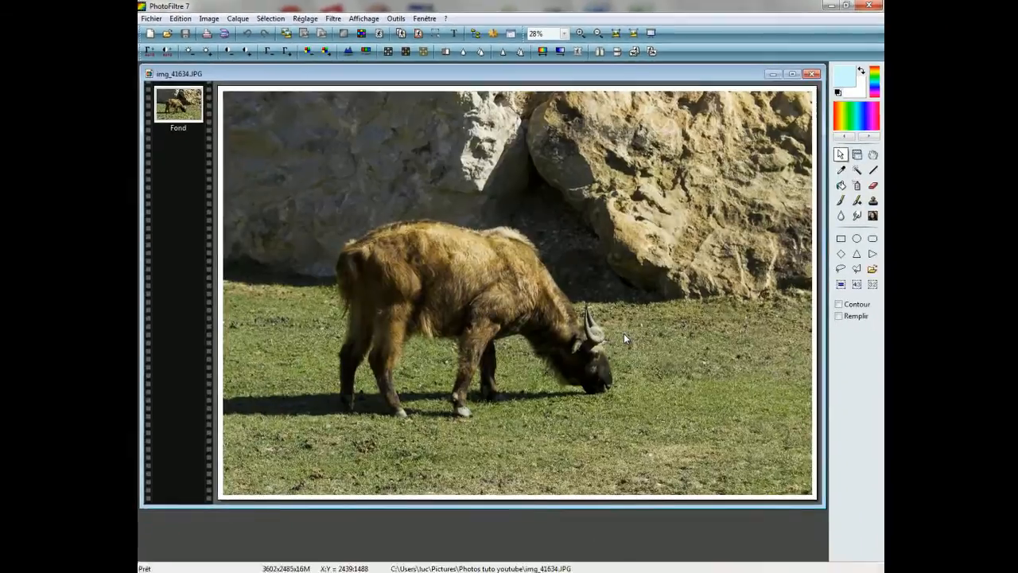
{"action": "left_click", "coordinate": [791, 74]}
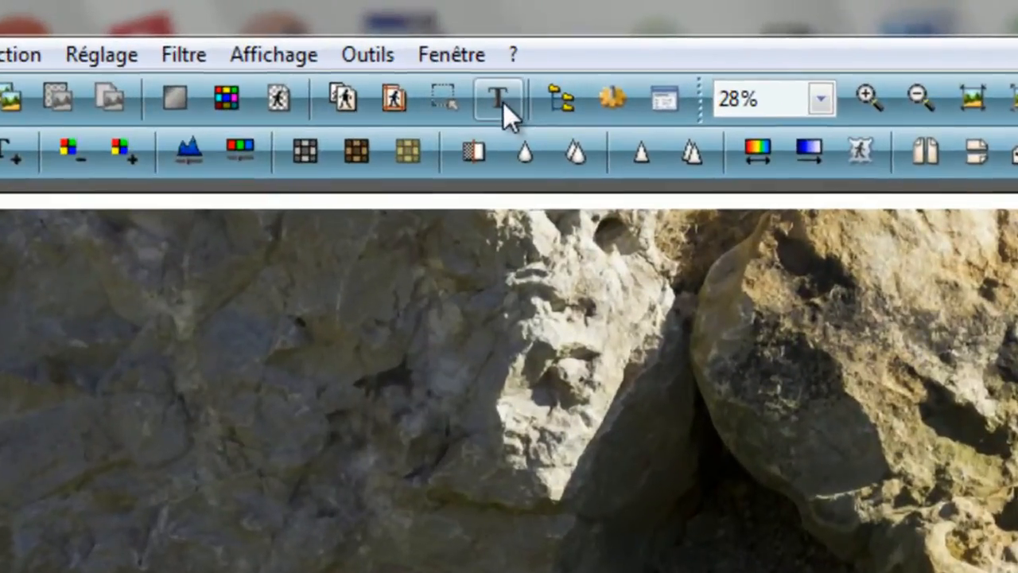
Start a new text element on the photo and enter the signature "Clicandzoomphoto.fr".
{"action": "left_click", "coordinate": [500, 99]}
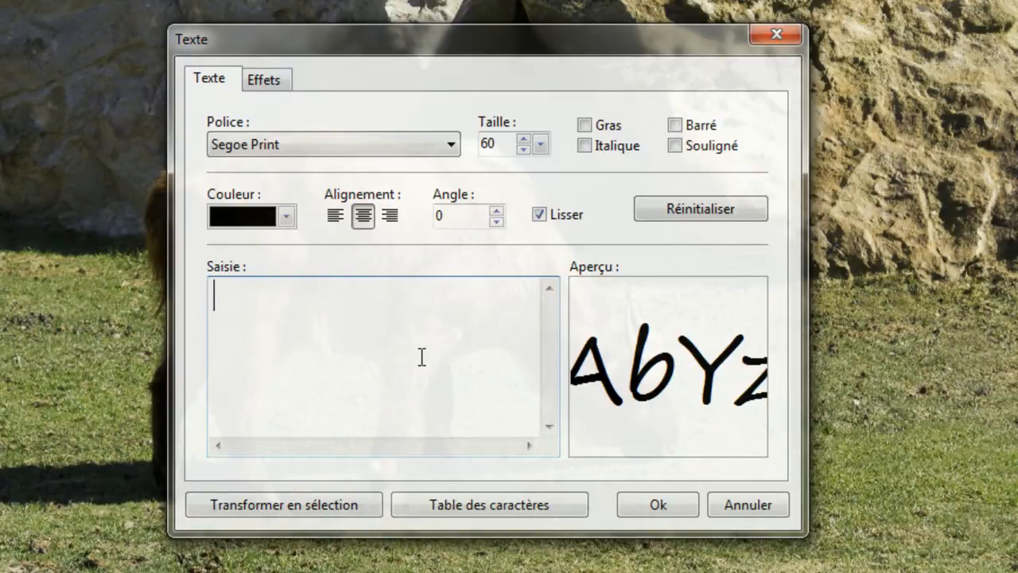
{"action": "type", "text": "Clicand"}
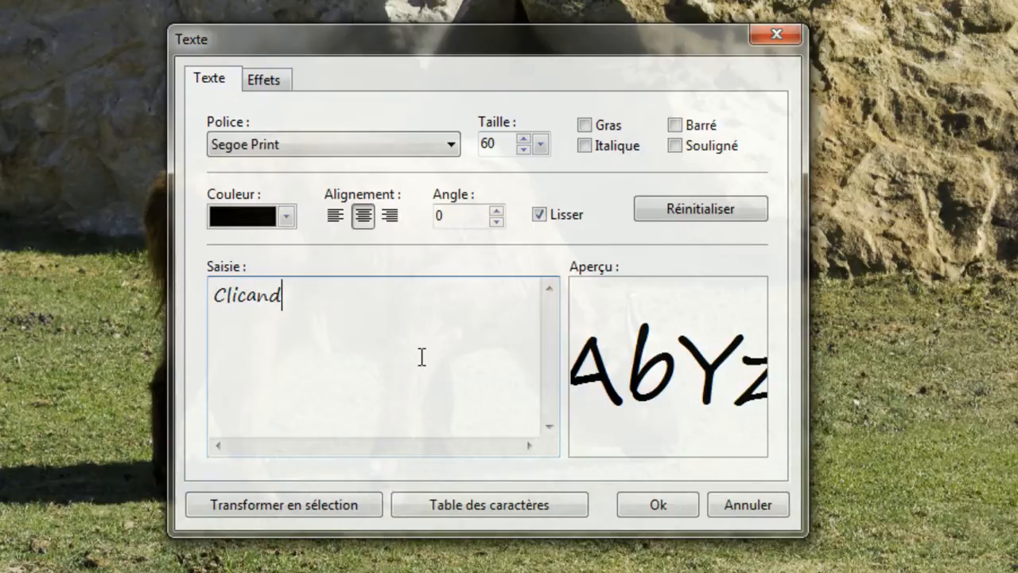
{"action": "type", "text": "zoomp"}
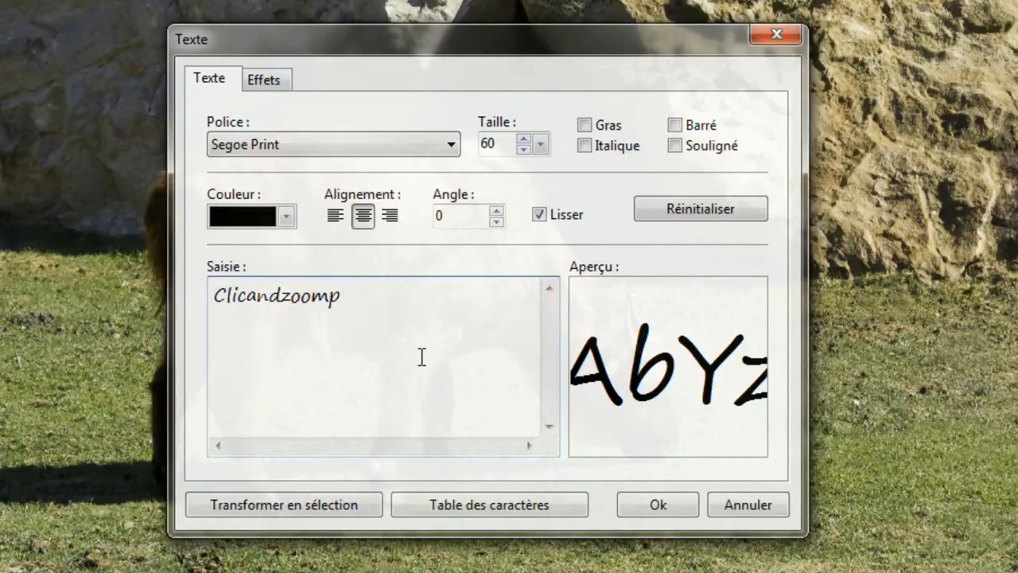
{"action": "type", "text": "hoto.fr"}
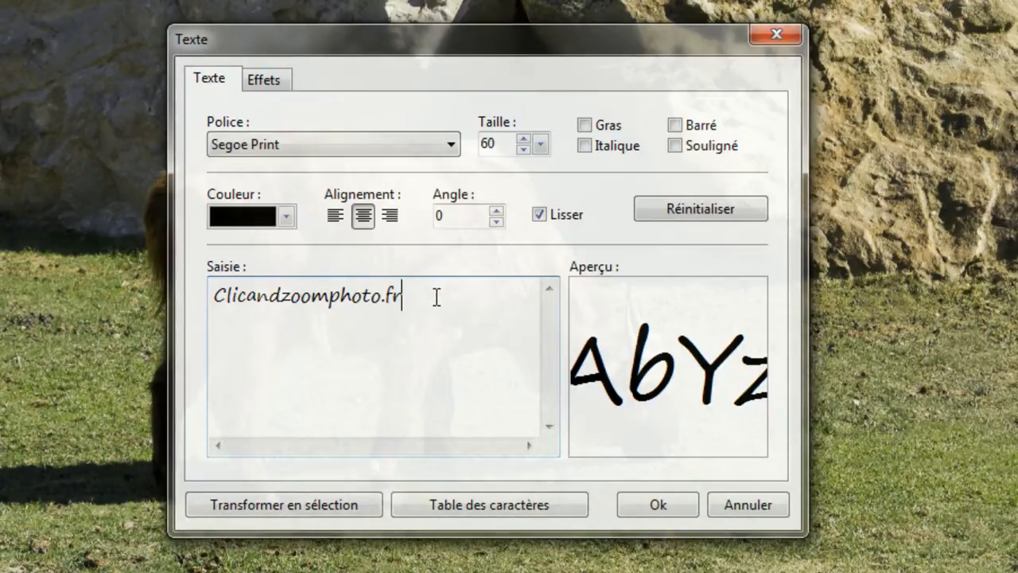
Try out different fonts on the signature text, settle on Vijaya and insert the text into the photo.
{"action": "left_click", "coordinate": [452, 145]}
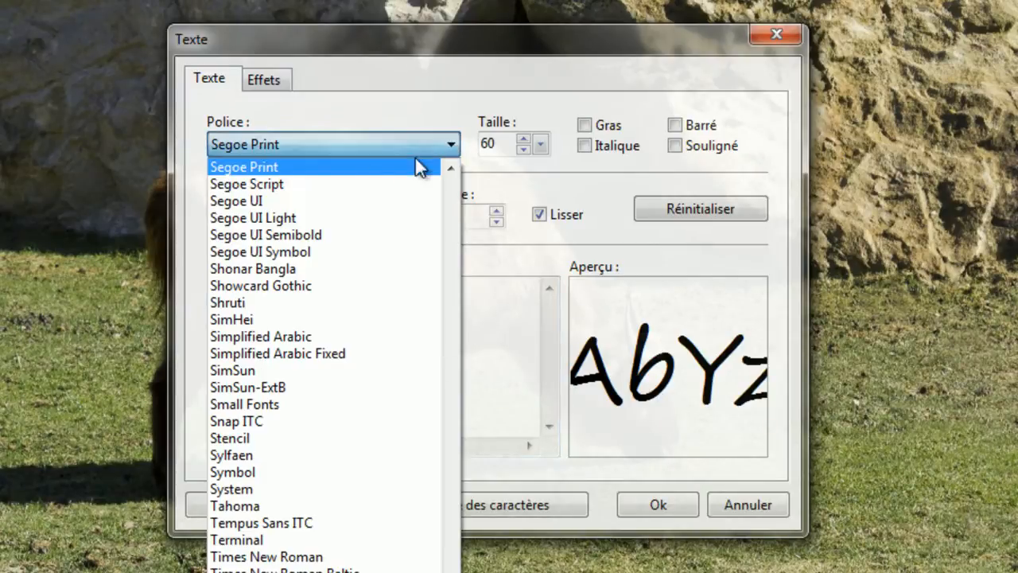
{"action": "left_click", "coordinate": [305, 166]}
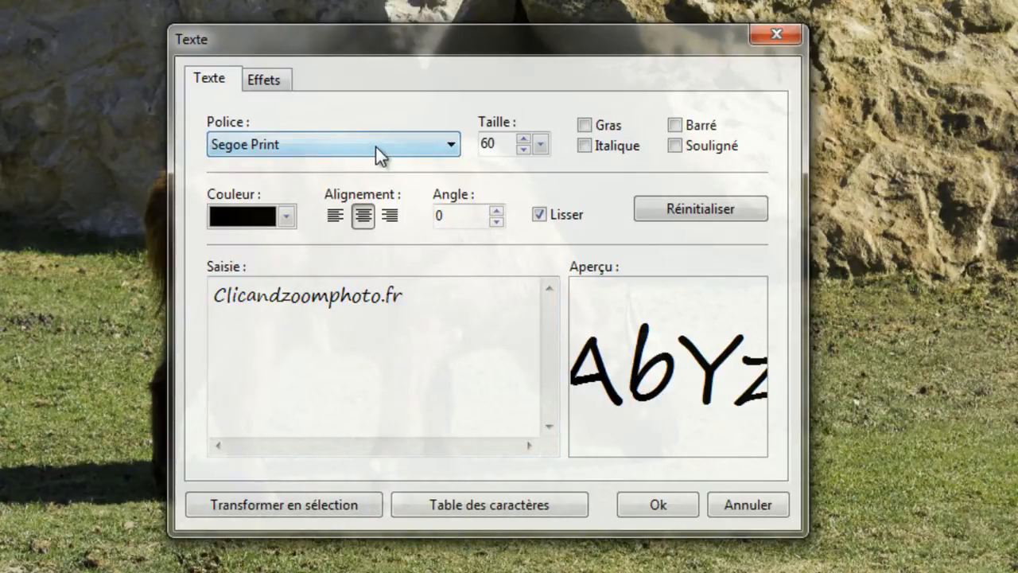
{"action": "scroll", "coordinate": [376, 147], "scroll_direction": "down", "scroll_amount": 1}
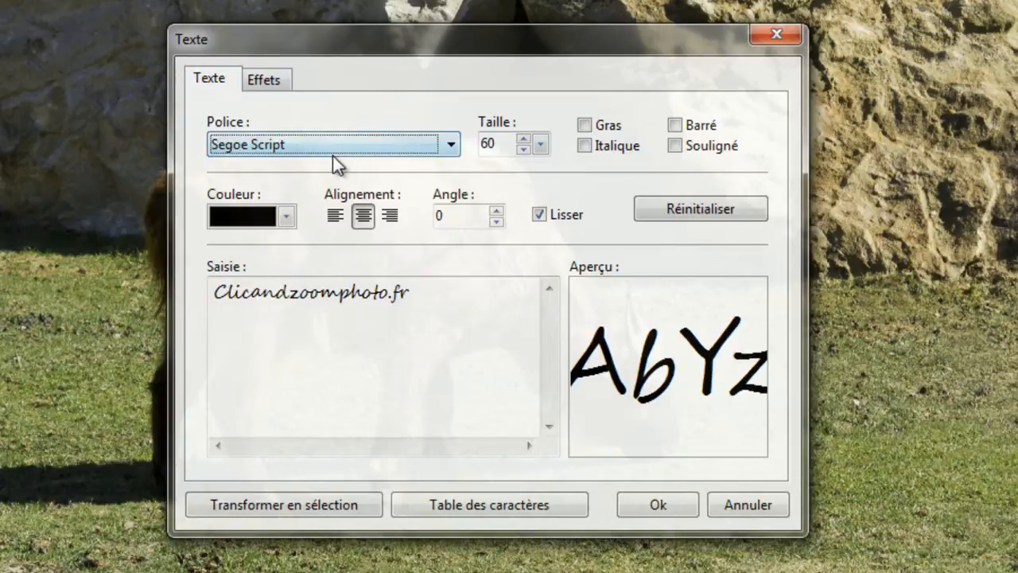
{"action": "scroll", "coordinate": [334, 142], "scroll_direction": "down", "scroll_amount": 2}
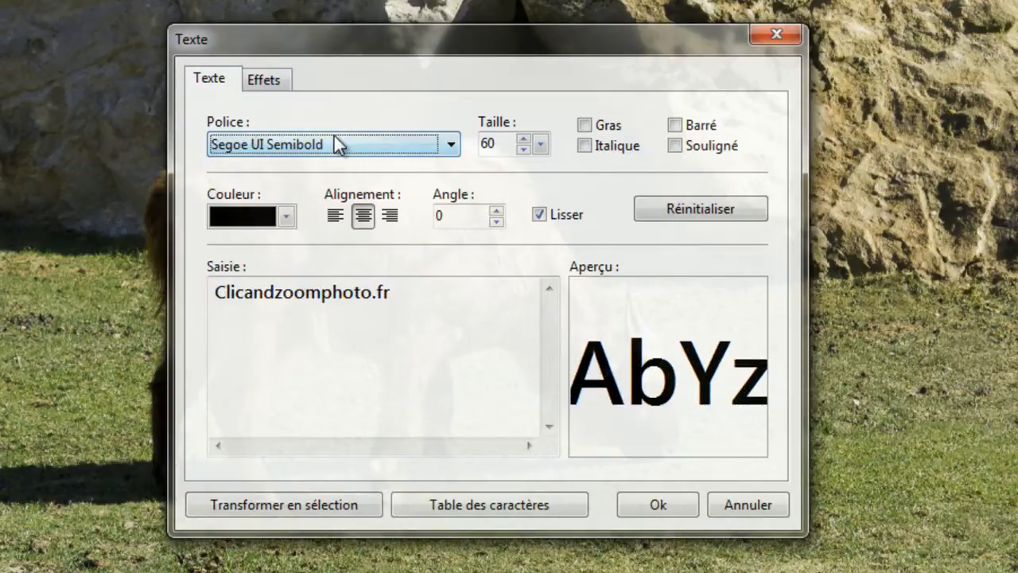
{"action": "scroll", "coordinate": [334, 137], "scroll_direction": "down", "scroll_amount": 4}
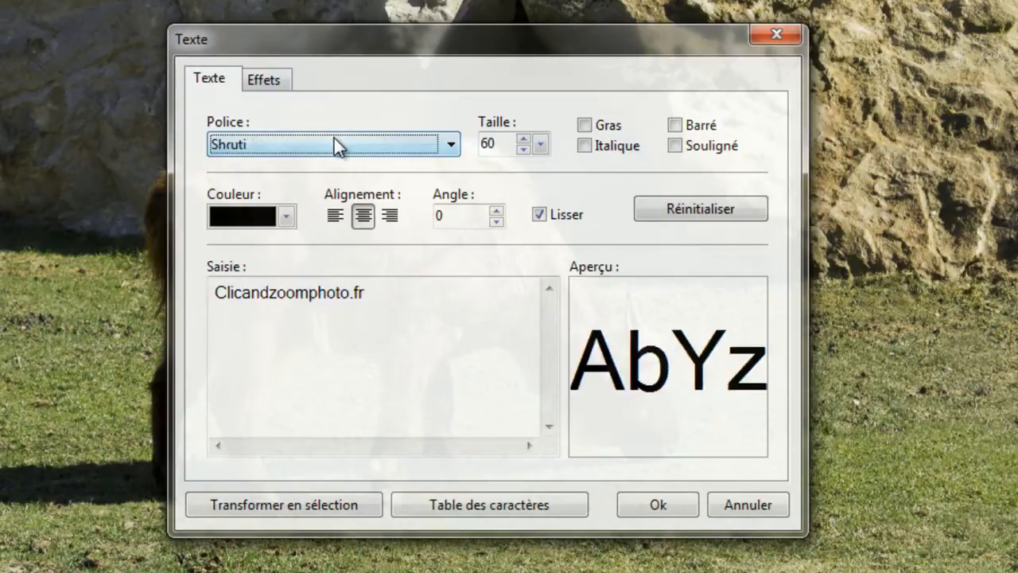
{"action": "scroll", "coordinate": [334, 140], "scroll_direction": "down", "scroll_amount": 3}
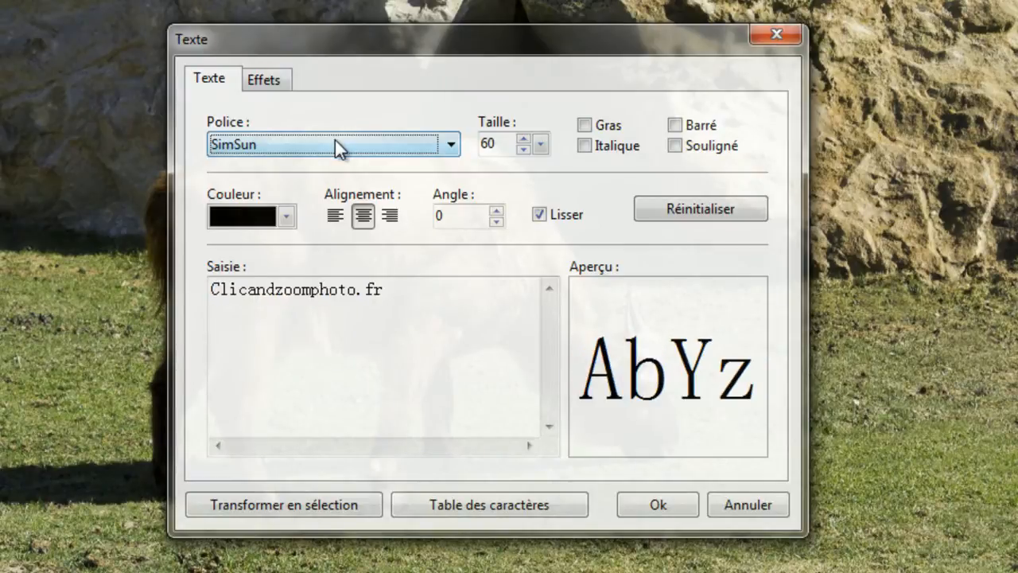
{"action": "scroll", "coordinate": [334, 144], "scroll_direction": "down", "scroll_amount": 1}
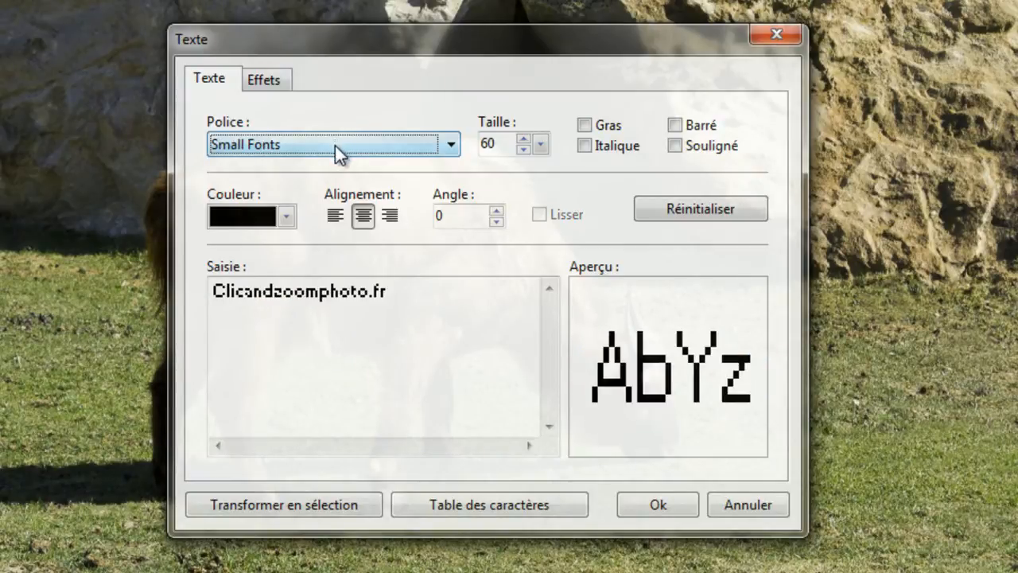
{"action": "scroll", "coordinate": [335, 153], "scroll_direction": "down", "scroll_amount": 1}
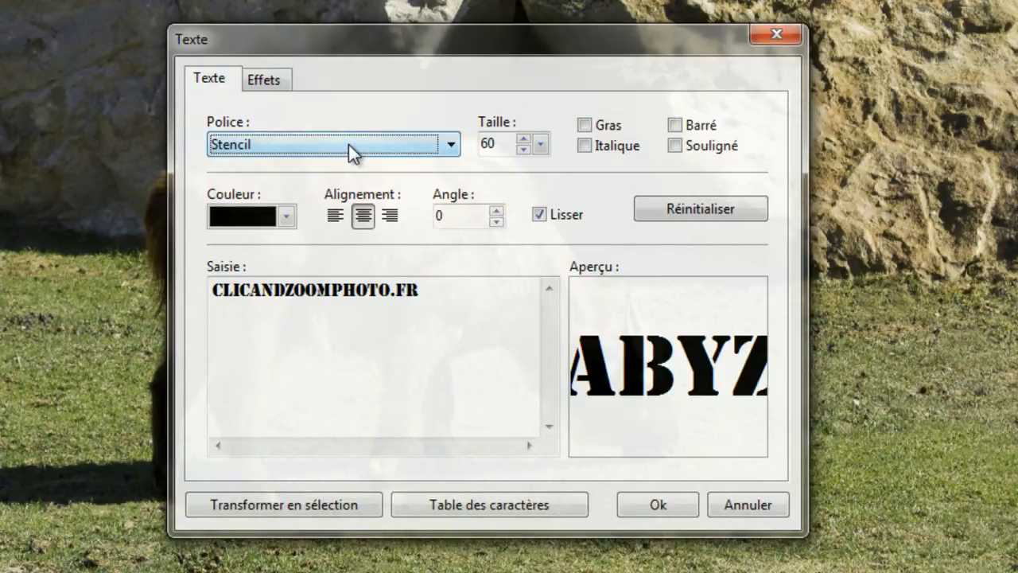
{"action": "scroll", "coordinate": [348, 144], "scroll_direction": "down", "scroll_amount": 1}
{"action": "scroll", "coordinate": [349, 146], "scroll_direction": "down", "scroll_amount": 1}
{"action": "scroll", "coordinate": [348, 147], "scroll_direction": "down", "scroll_amount": 1}
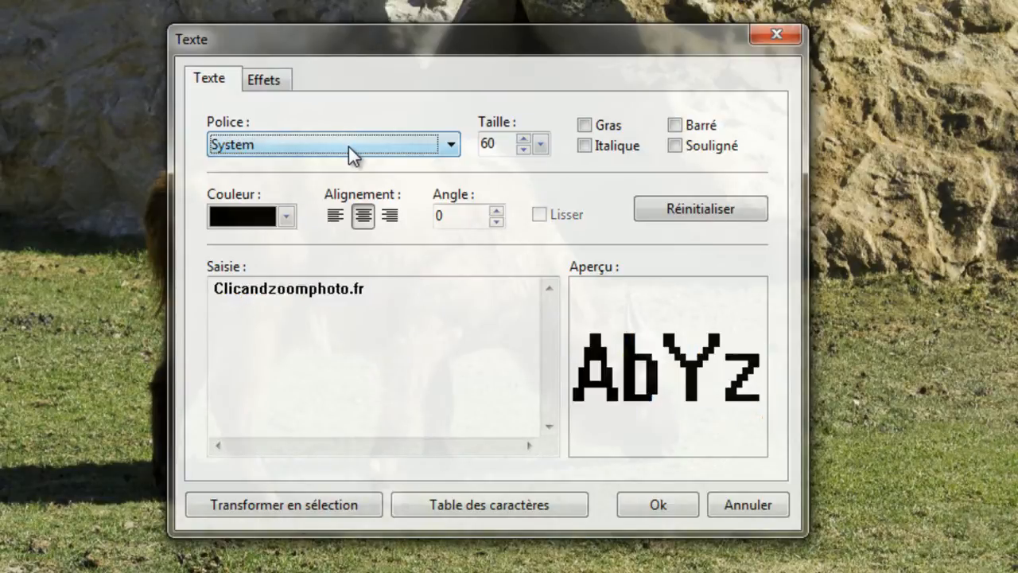
{"action": "scroll", "coordinate": [349, 147], "scroll_direction": "down", "scroll_amount": 1}
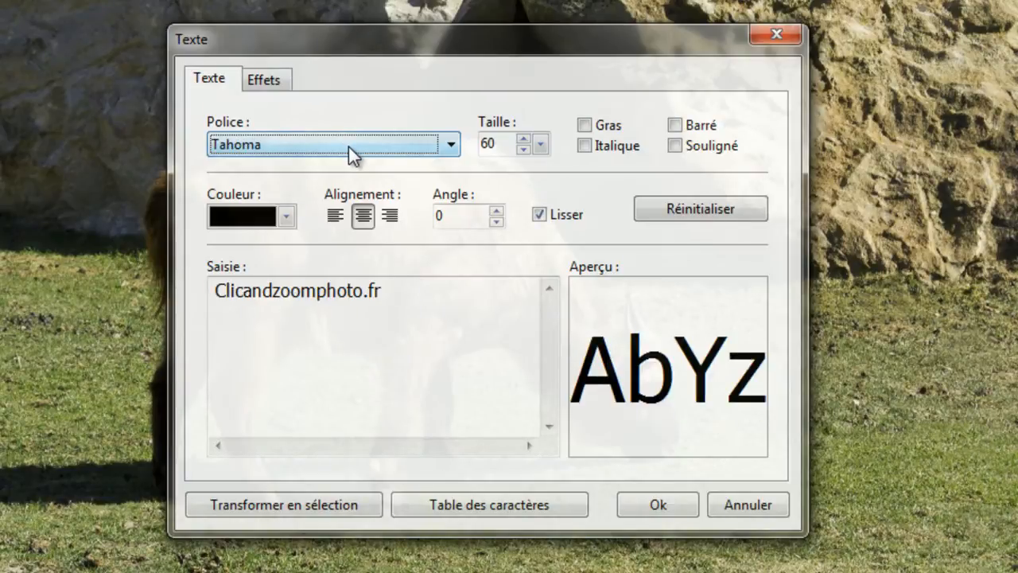
{"action": "scroll", "coordinate": [348, 146], "scroll_direction": "down", "scroll_amount": 2}
{"action": "scroll", "coordinate": [348, 147], "scroll_direction": "down", "scroll_amount": 1}
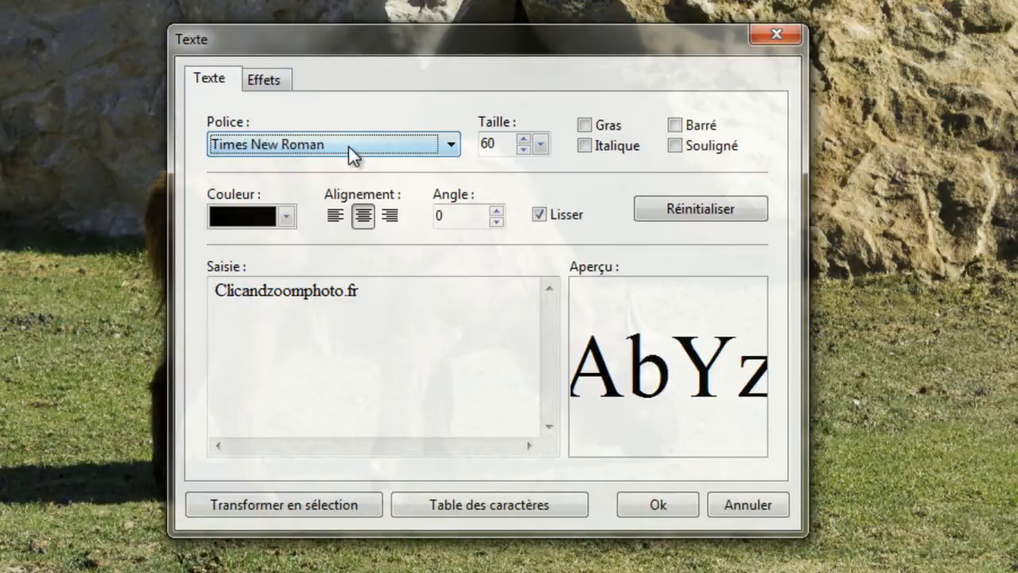
{"action": "scroll", "coordinate": [348, 146], "scroll_direction": "down", "scroll_amount": 1}
{"action": "scroll", "coordinate": [348, 146], "scroll_direction": "down", "scroll_amount": 4}
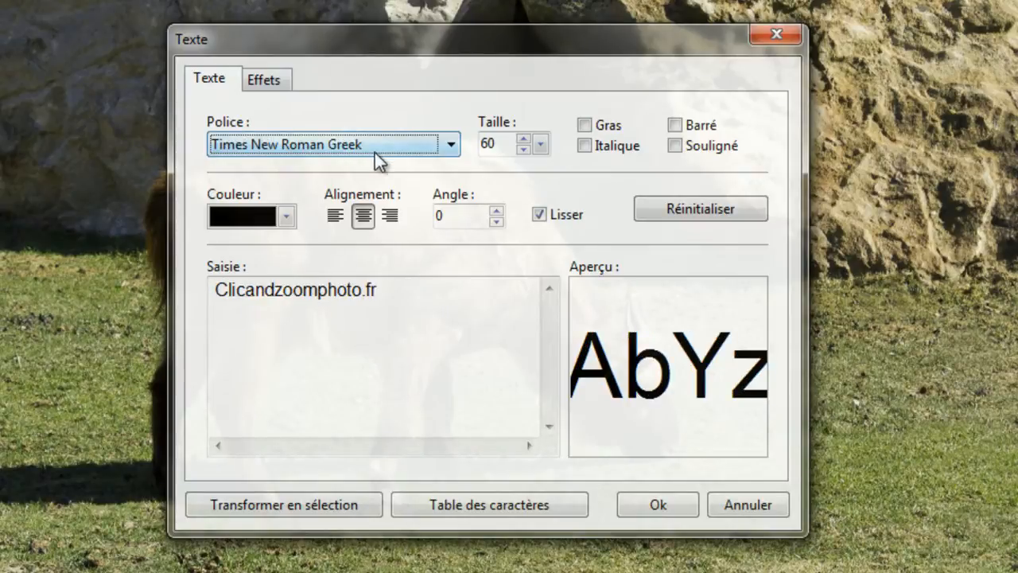
{"action": "scroll", "coordinate": [375, 153], "scroll_direction": "down", "scroll_amount": 3}
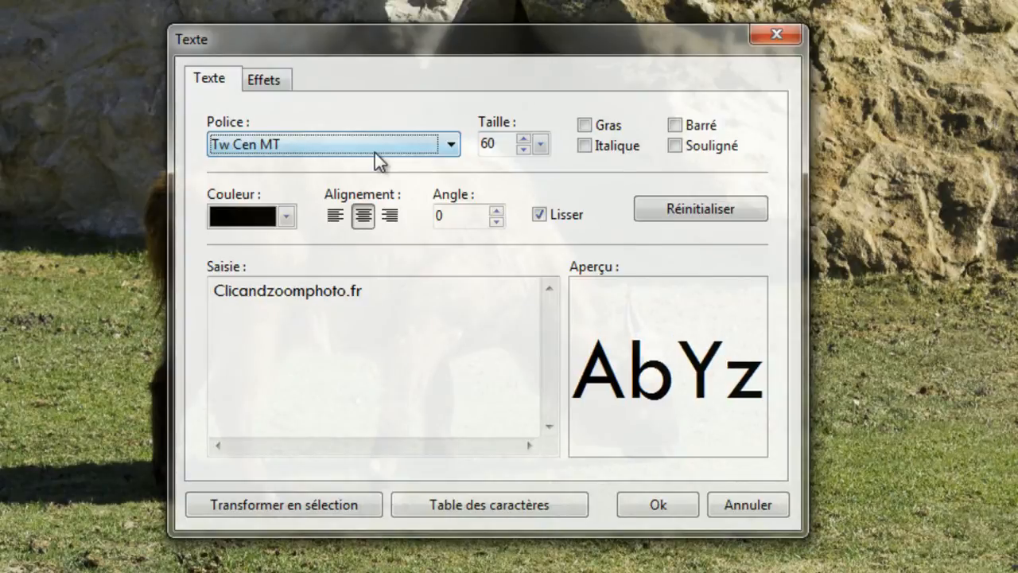
{"action": "scroll", "coordinate": [375, 152], "scroll_direction": "down", "scroll_amount": 4}
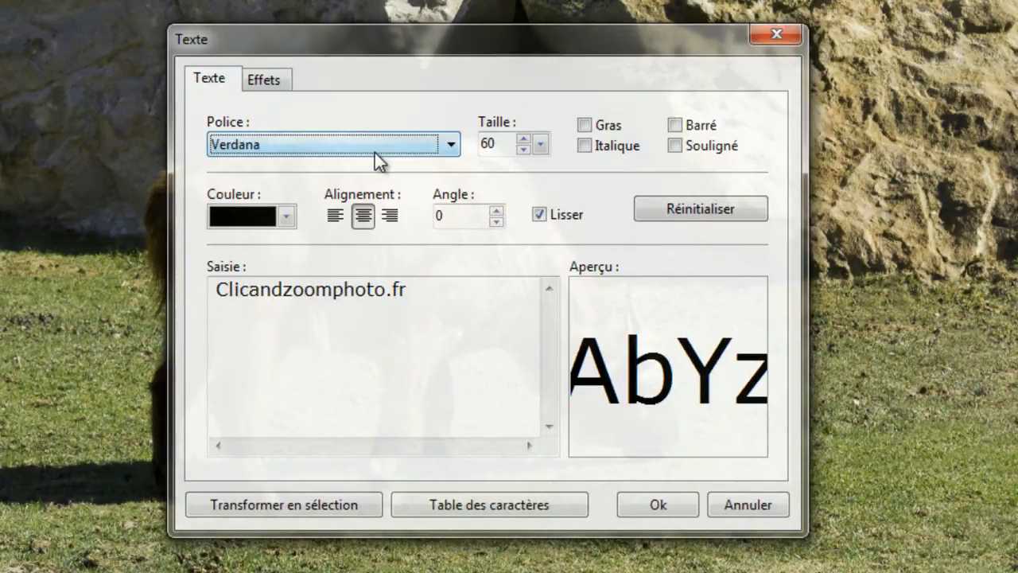
{"action": "scroll", "coordinate": [374, 153], "scroll_direction": "down", "scroll_amount": 2}
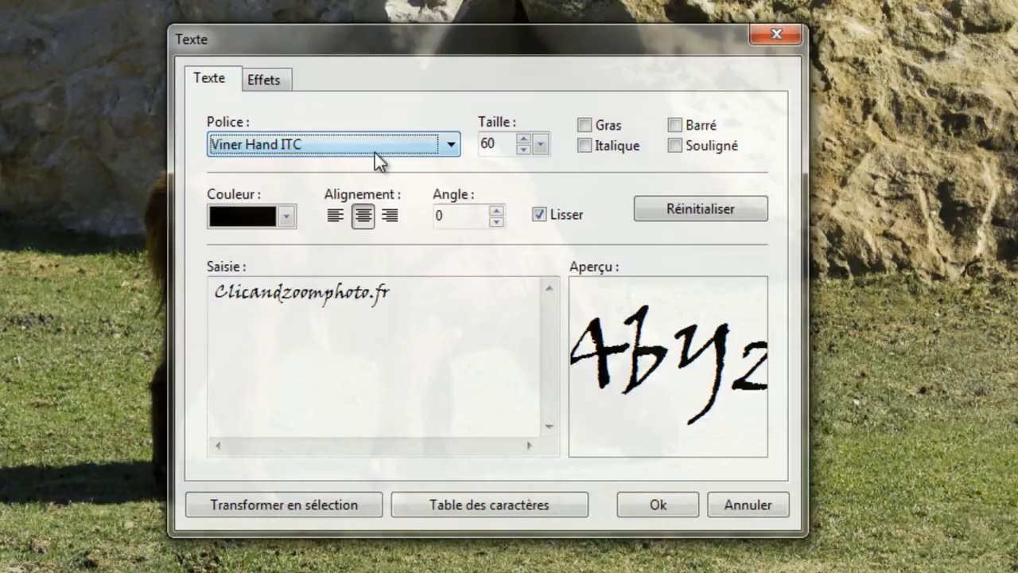
{"action": "scroll", "coordinate": [375, 152], "scroll_direction": "down", "scroll_amount": 1}
{"action": "scroll", "coordinate": [374, 152], "scroll_direction": "up", "scroll_amount": 1}
{"action": "scroll", "coordinate": [375, 152], "scroll_direction": "down", "scroll_amount": 2}
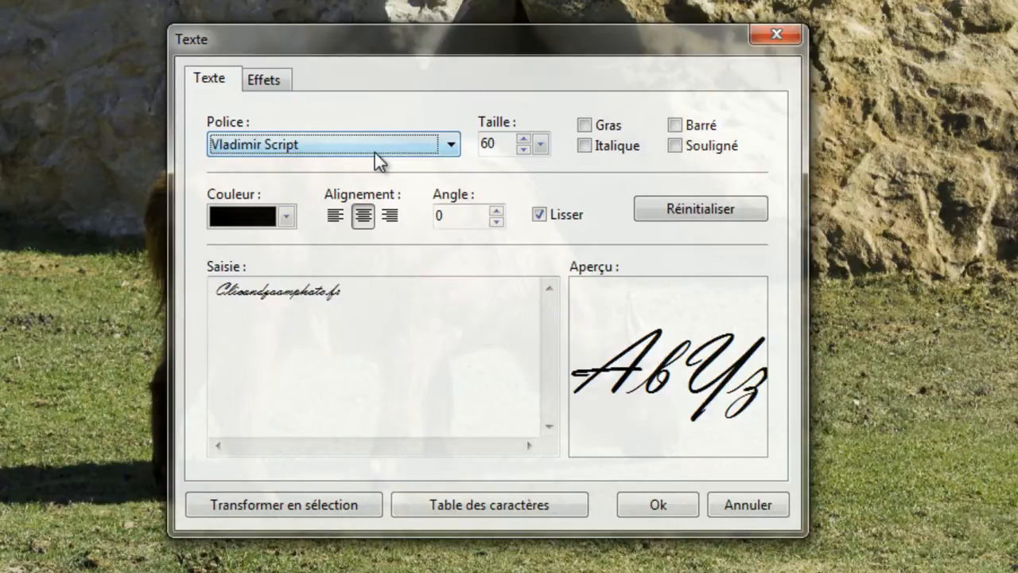
{"action": "scroll", "coordinate": [375, 152], "scroll_direction": "down", "scroll_amount": 1}
{"action": "scroll", "coordinate": [375, 153], "scroll_direction": "down", "scroll_amount": 1}
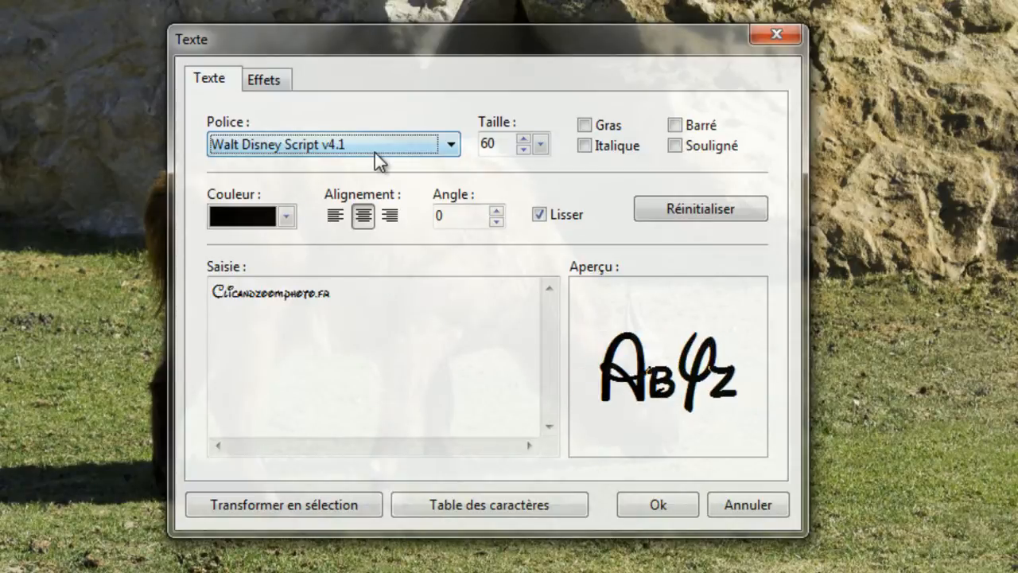
{"action": "scroll", "coordinate": [375, 153], "scroll_direction": "down", "scroll_amount": 4}
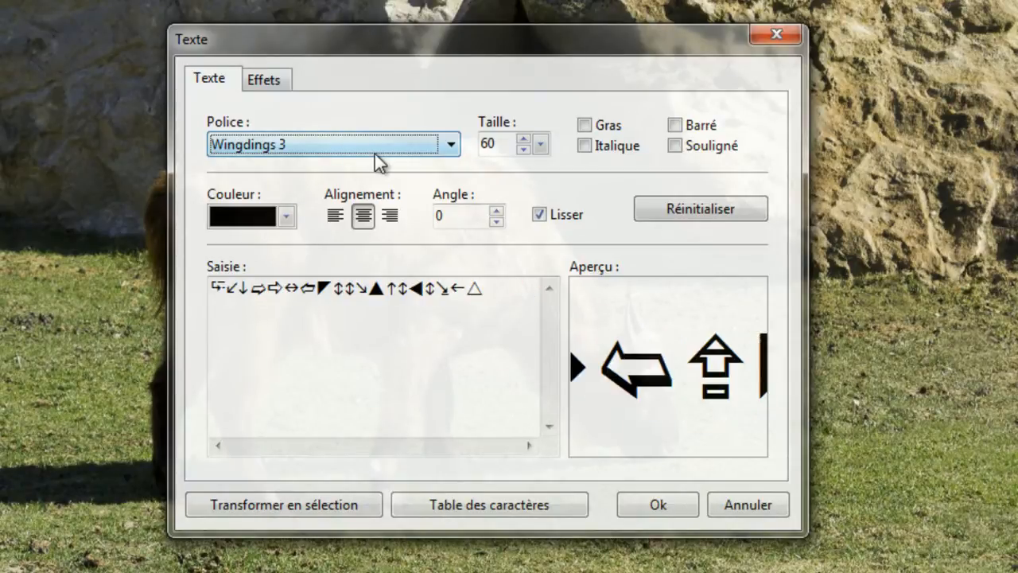
{"action": "scroll", "coordinate": [372, 147], "scroll_direction": "up", "scroll_amount": 5}
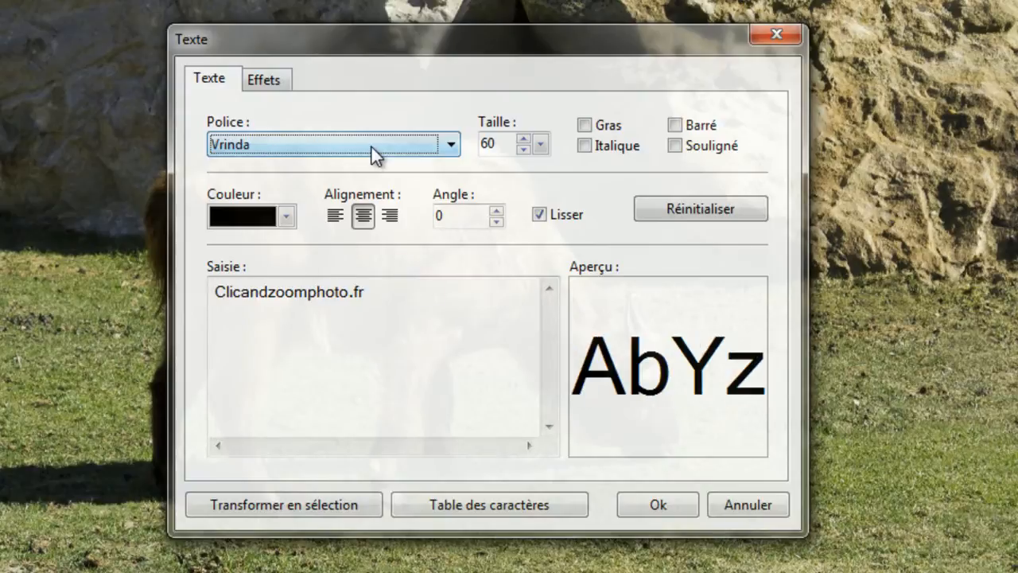
{"action": "scroll", "coordinate": [372, 147], "scroll_direction": "up", "scroll_amount": 3}
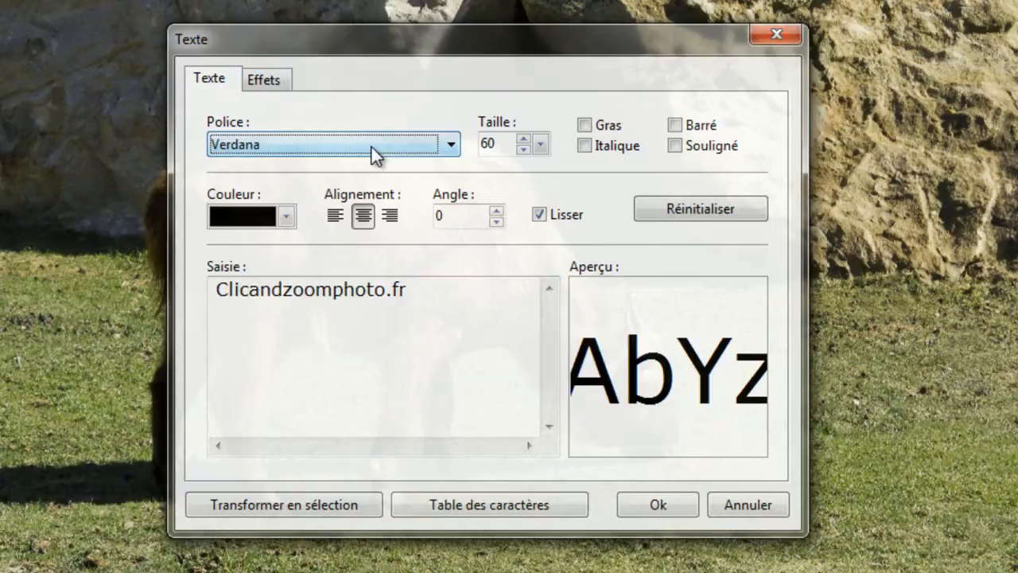
{"action": "scroll", "coordinate": [371, 147], "scroll_direction": "down", "scroll_amount": 1}
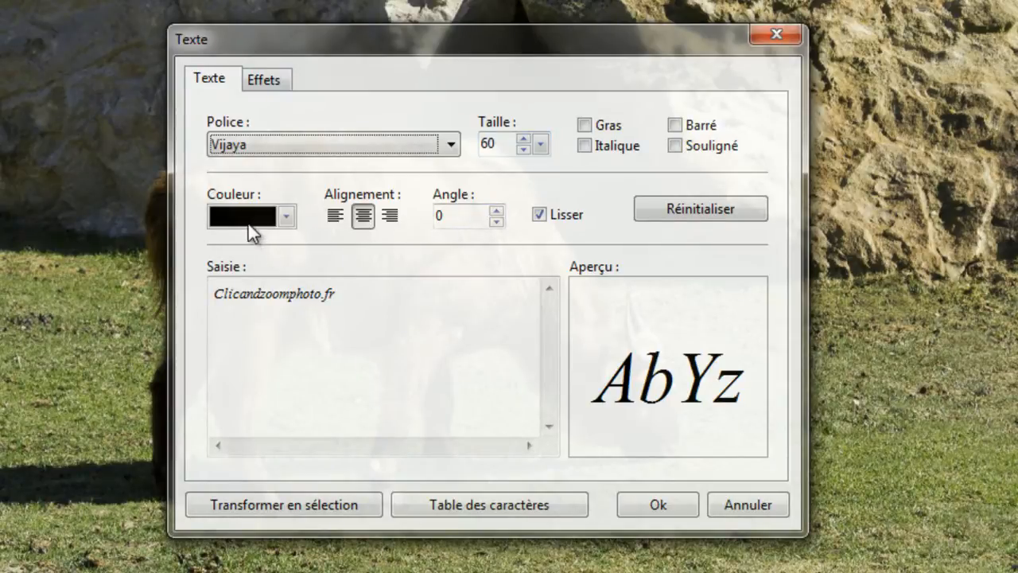
{"action": "left_click", "coordinate": [658, 509]}
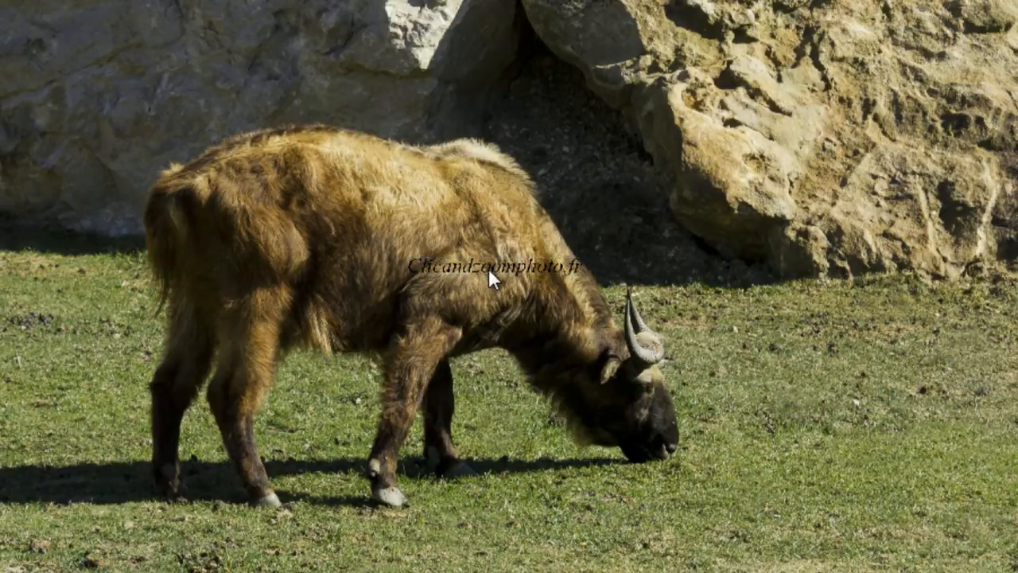
Move the signature text to the photo's lower-right corner, just inside the white border, and fine-tune its position slightly downward.
{"action": "left_click_drag", "start_coordinate": [492, 265], "coordinate": [663, 435]}
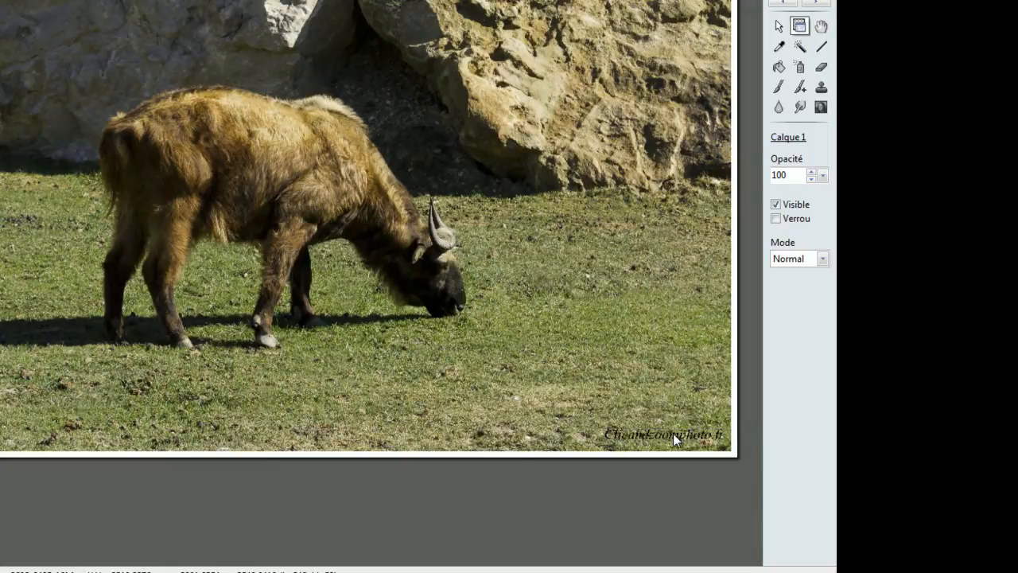
{"action": "scroll", "coordinate": [672, 434], "scroll_direction": "down", "scroll_amount": 1}
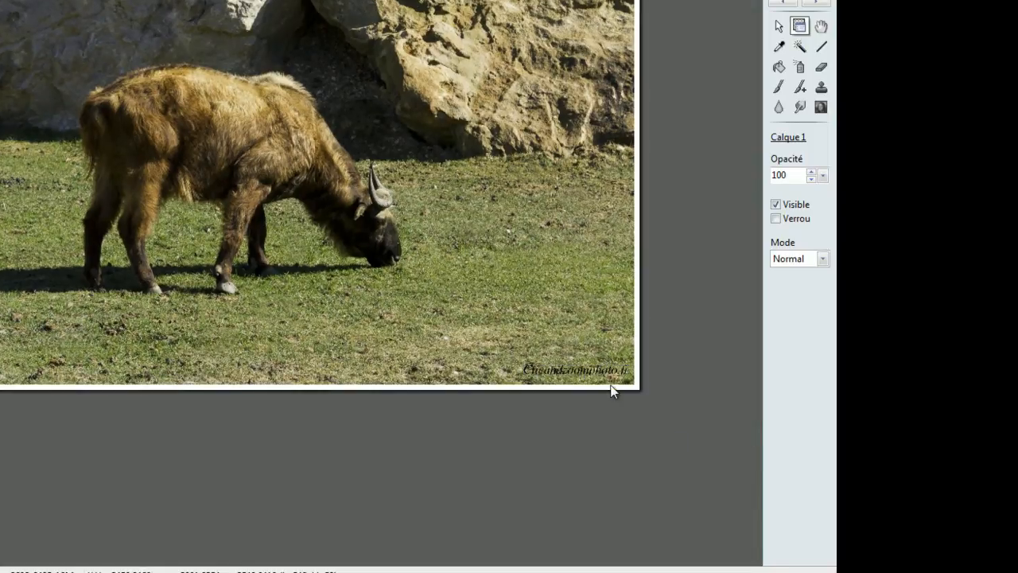
{"action": "scroll", "coordinate": [679, 471], "scroll_direction": "up", "scroll_amount": 2}
{"action": "scroll", "coordinate": [677, 498], "scroll_direction": "up", "scroll_amount": 4}
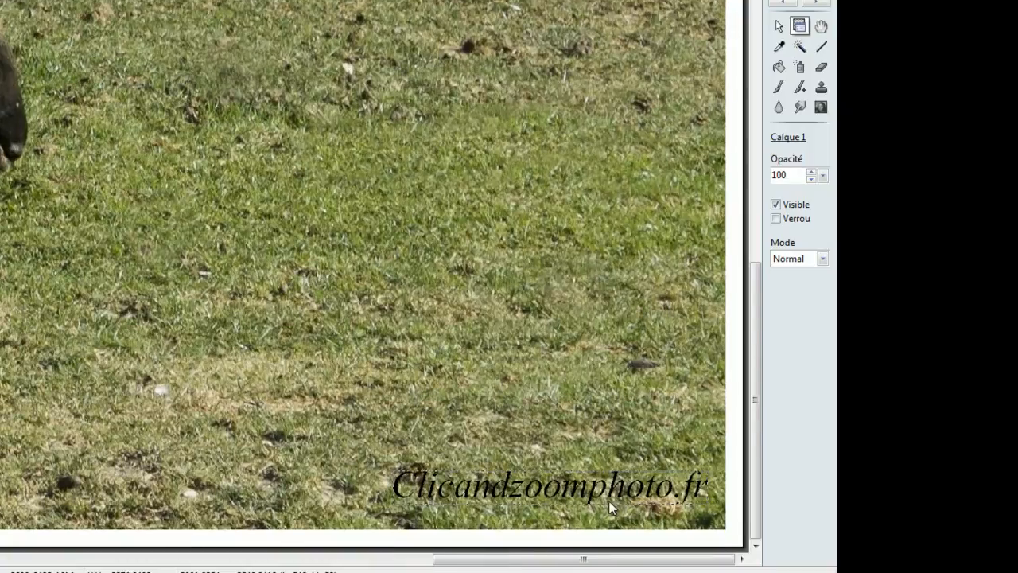
{"action": "scroll", "coordinate": [547, 474], "scroll_direction": "down", "scroll_amount": 2}
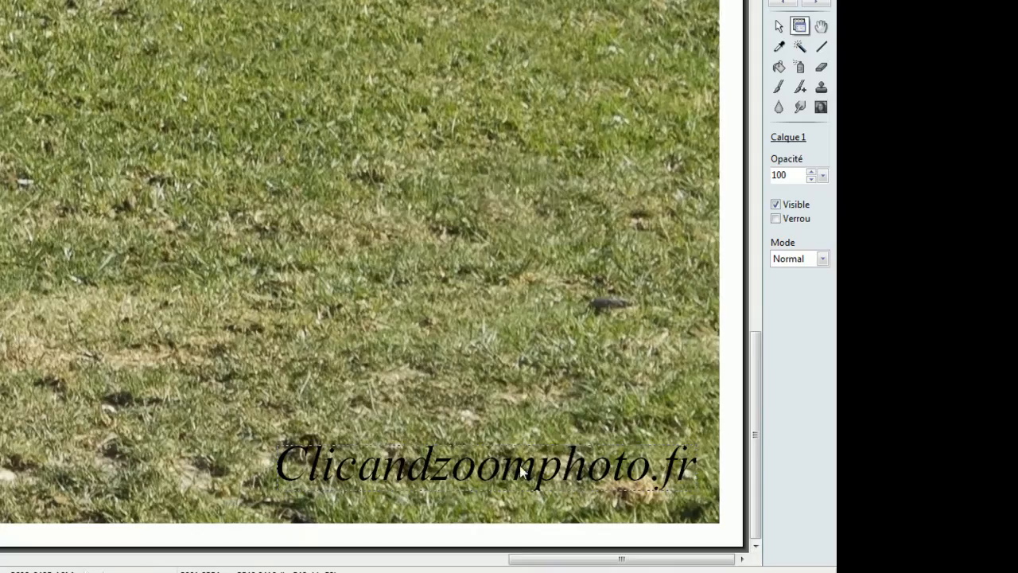
{"action": "left_click_drag", "start_coordinate": [519, 472], "coordinate": [521, 482]}
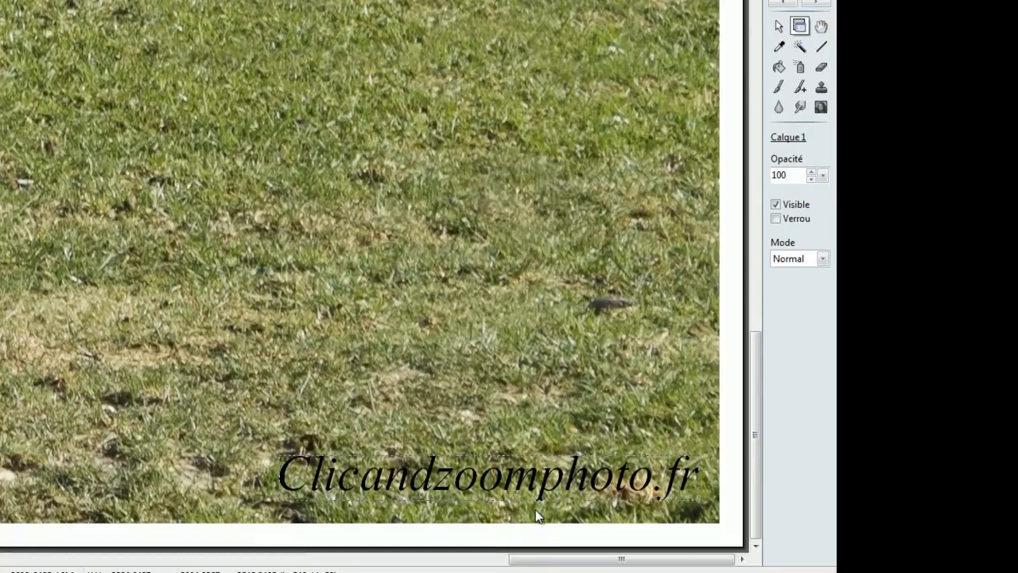
Make the signature text bold at size 80 and move it back inside the white border in the photo's lower-right corner.
{"action": "left_click", "coordinate": [549, 486]}
{"action": "left_click", "coordinate": [547, 487]}
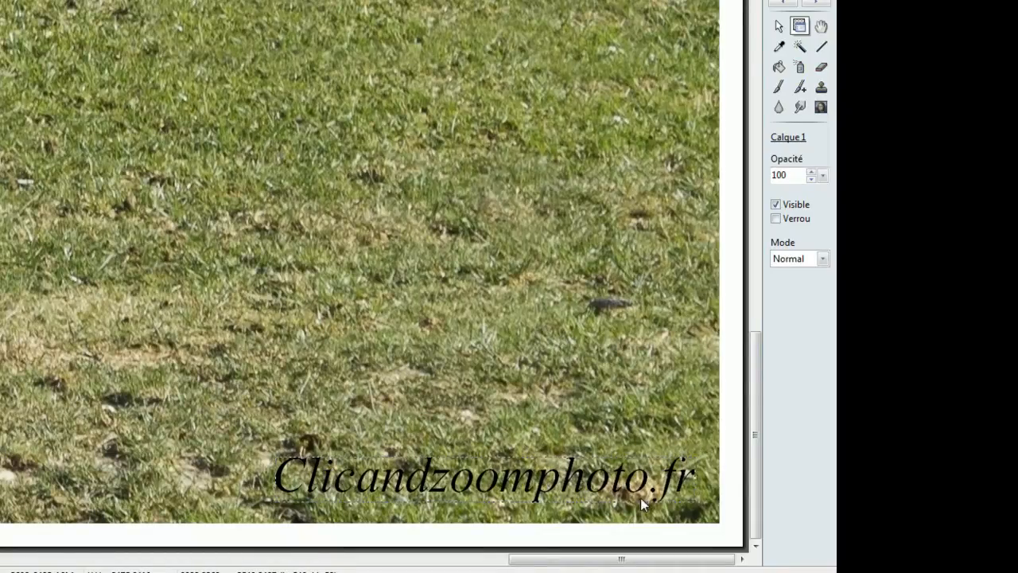
{"action": "double_click", "coordinate": [513, 481]}
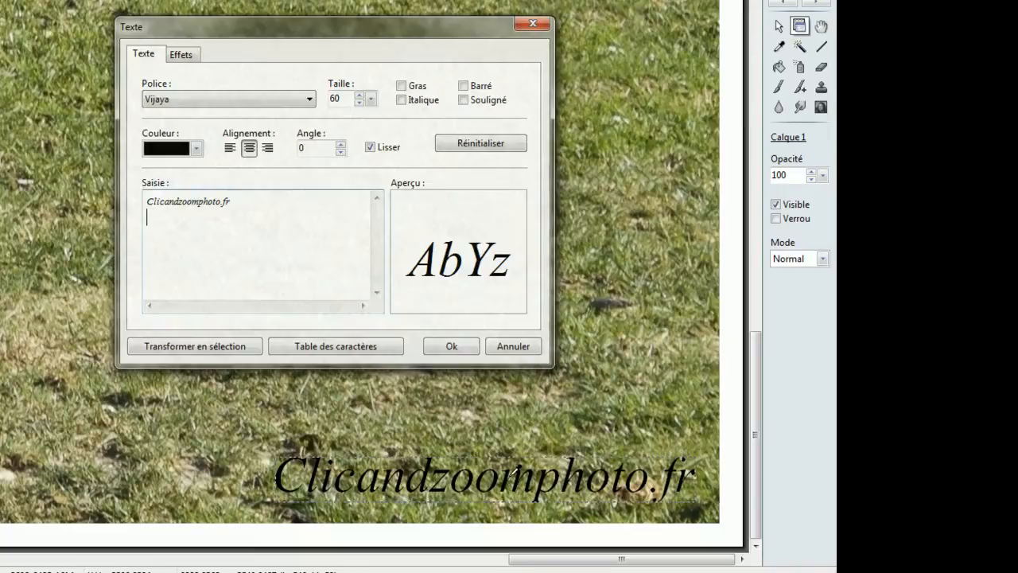
{"action": "double_click", "coordinate": [350, 98]}
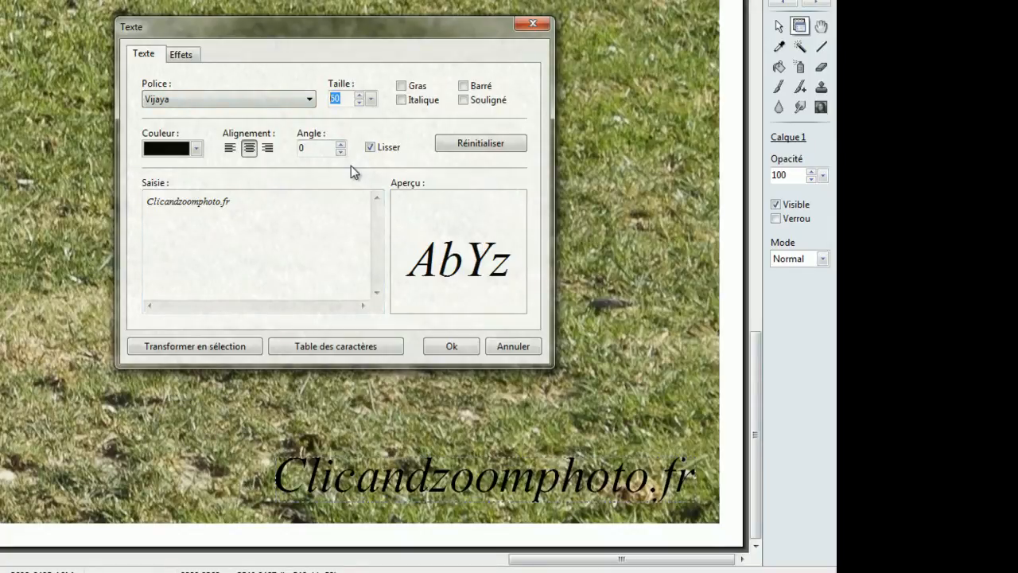
{"action": "type", "text": "80"}
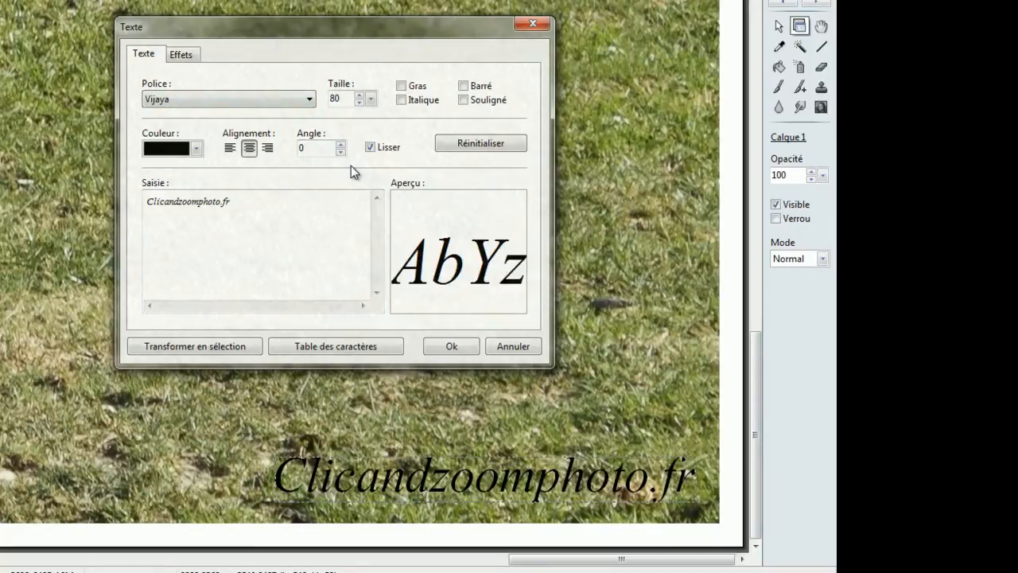
{"action": "left_click", "coordinate": [401, 86]}
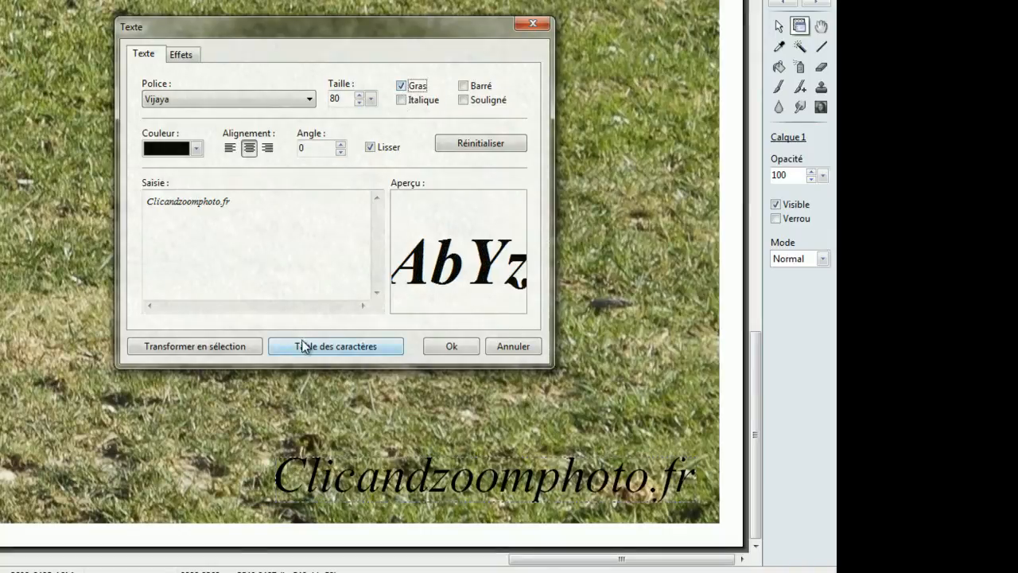
{"action": "left_click", "coordinate": [453, 346]}
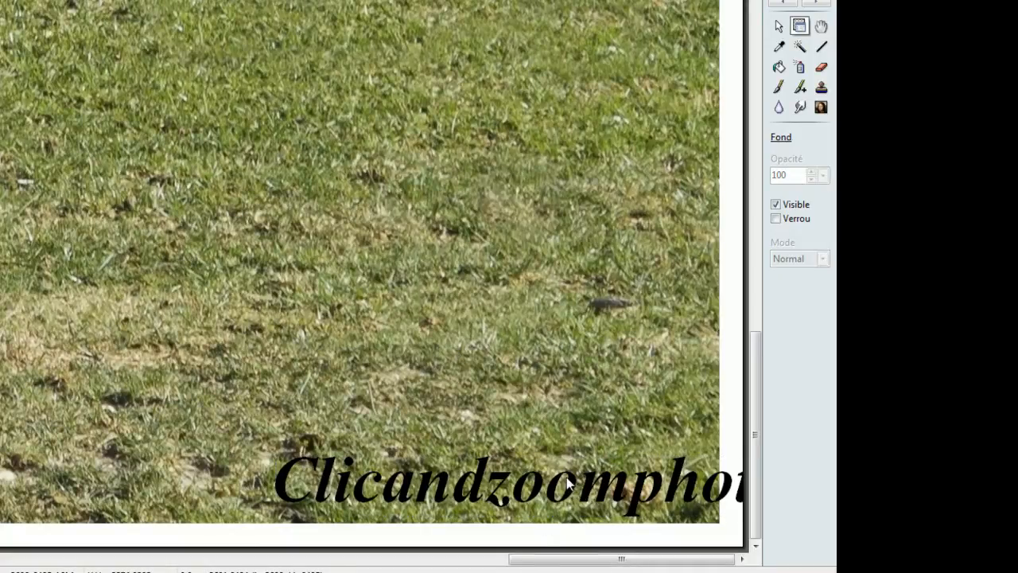
{"action": "left_click_drag", "start_coordinate": [523, 490], "coordinate": [365, 476]}
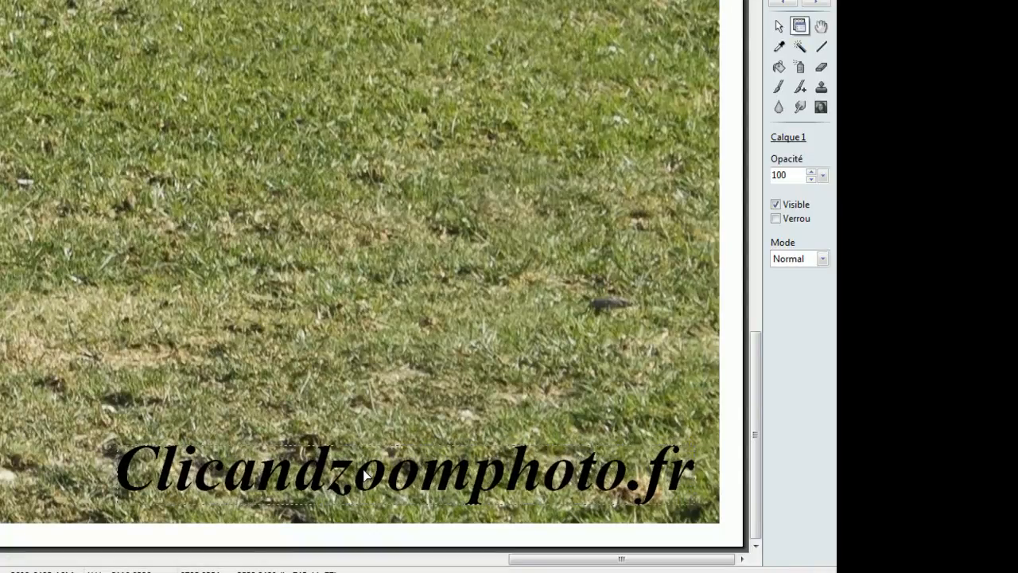
Change the colour of the signature text to white.
{"action": "scroll", "coordinate": [376, 452], "scroll_direction": "down", "scroll_amount": 1}
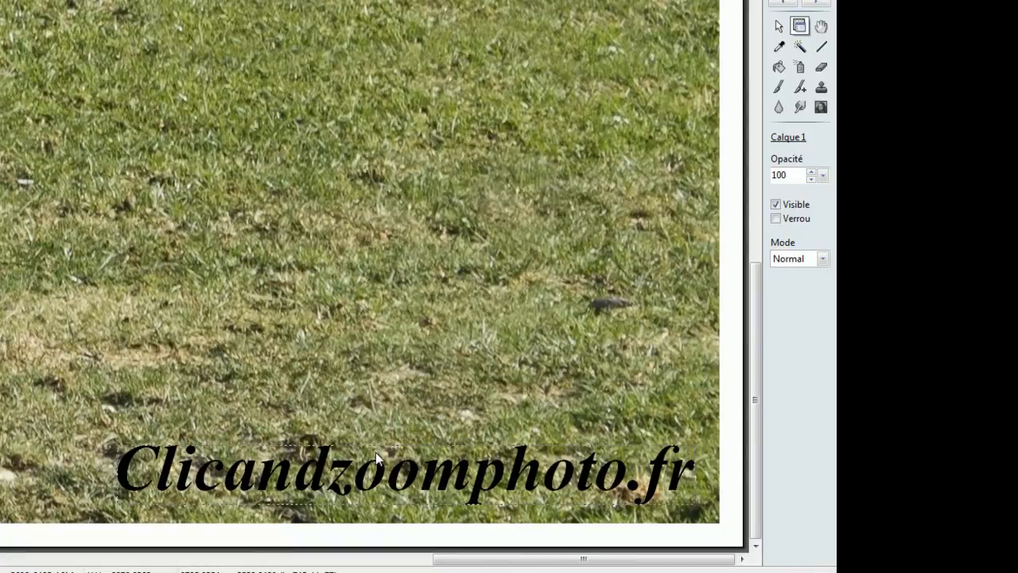
{"action": "scroll", "coordinate": [376, 452], "scroll_direction": "up", "scroll_amount": 2}
{"action": "scroll", "coordinate": [376, 452], "scroll_direction": "down", "scroll_amount": 1}
{"action": "scroll", "coordinate": [377, 455], "scroll_direction": "down", "scroll_amount": 2}
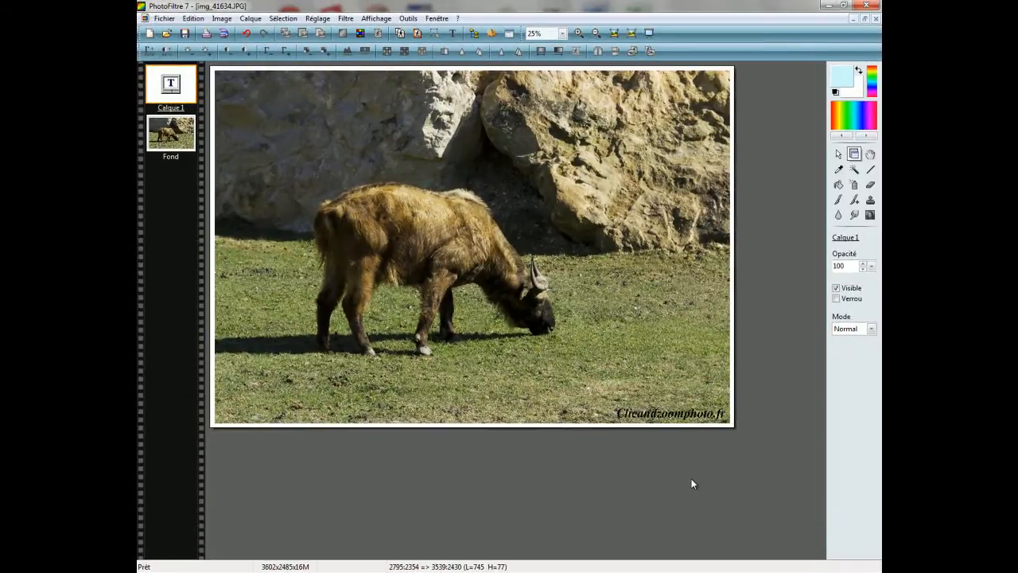
{"action": "double_click", "coordinate": [671, 417]}
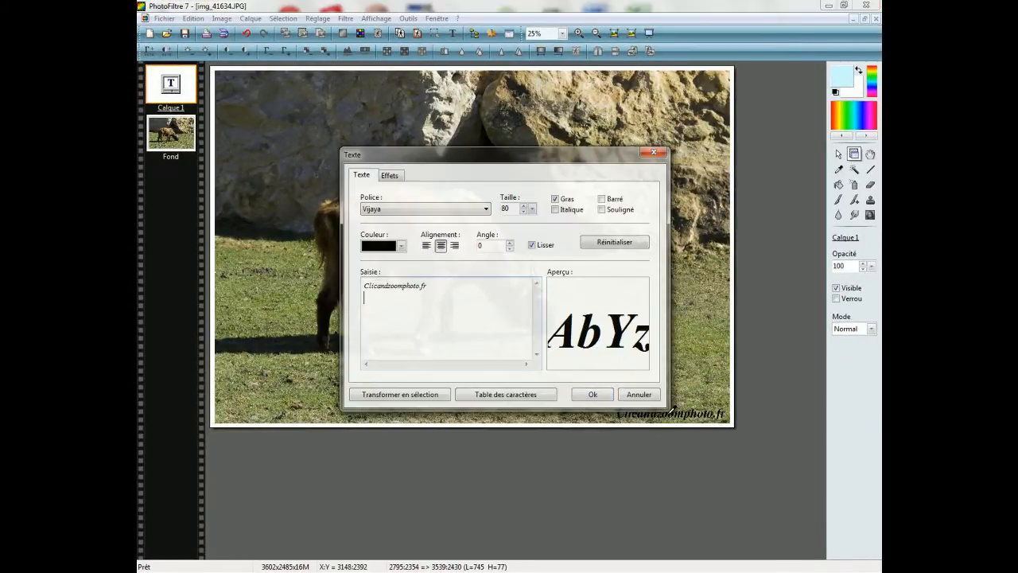
{"action": "left_click", "coordinate": [407, 248]}
{"action": "left_click", "coordinate": [443, 314]}
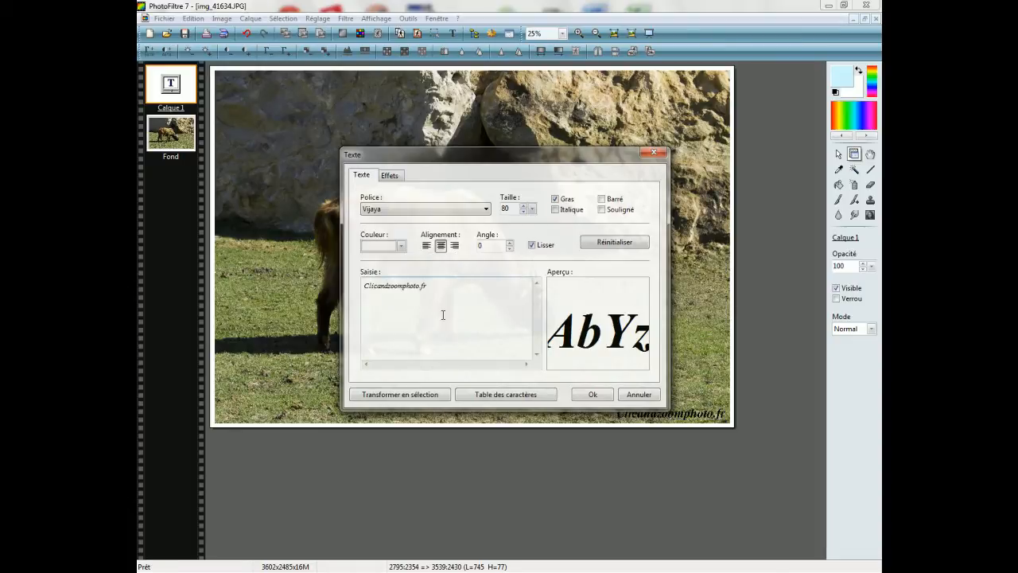
{"action": "left_click", "coordinate": [602, 397]}
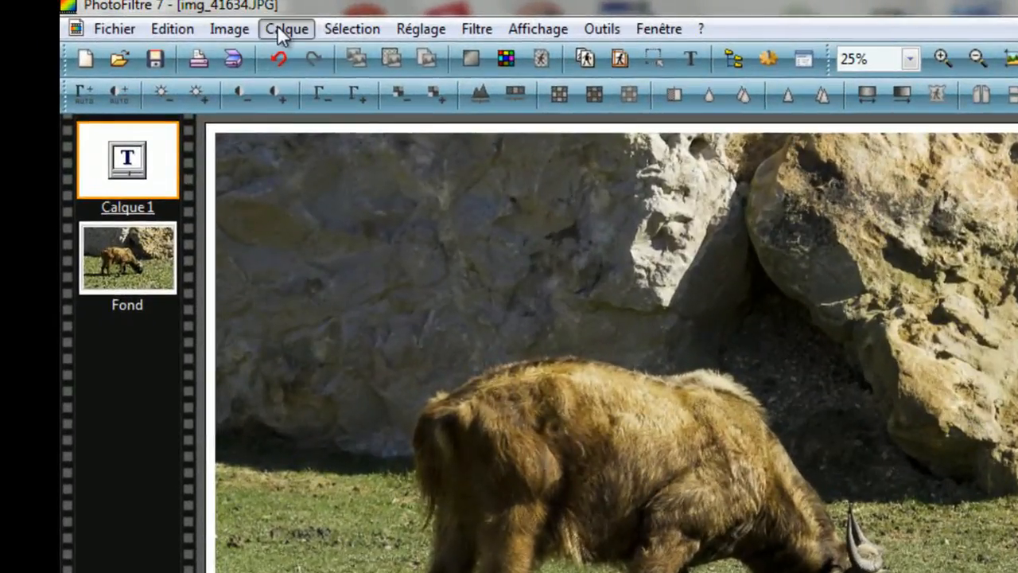
Merge all layers and save the signed photo as img_41635.JPG in standard JPEG format with compression 100.
{"action": "left_click", "coordinate": [251, 18]}
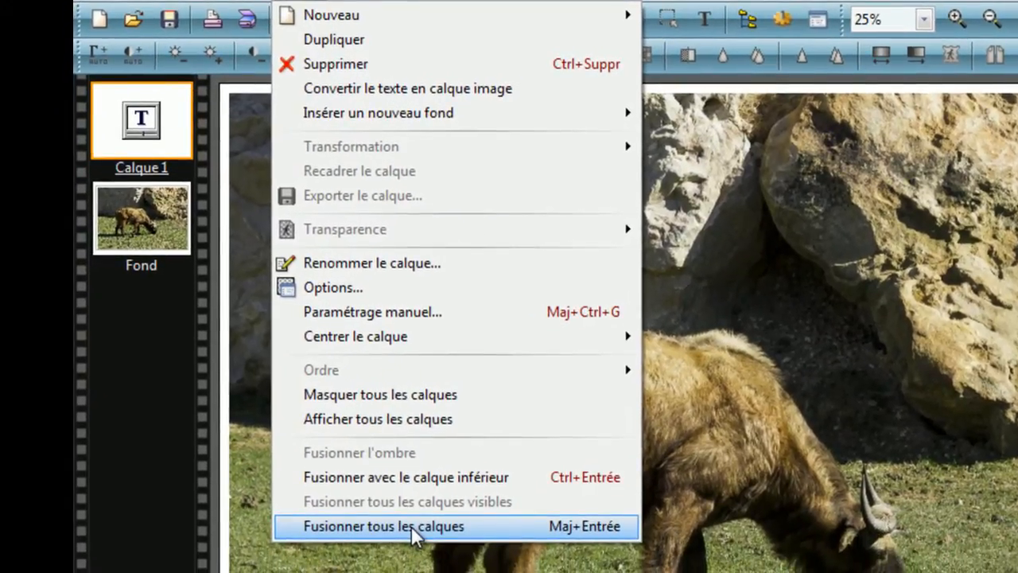
{"action": "left_click", "coordinate": [411, 526]}
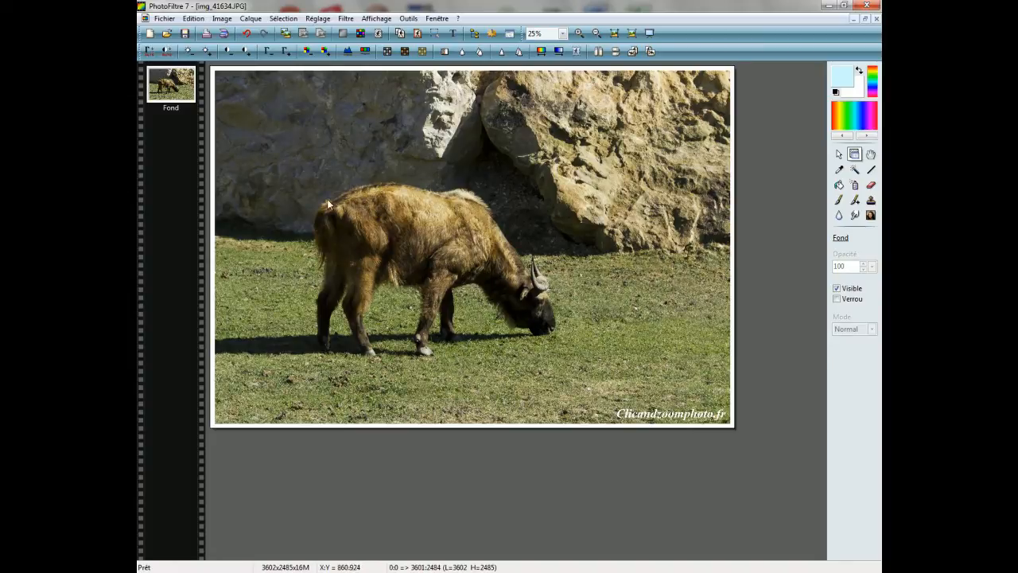
{"action": "left_click", "coordinate": [165, 19]}
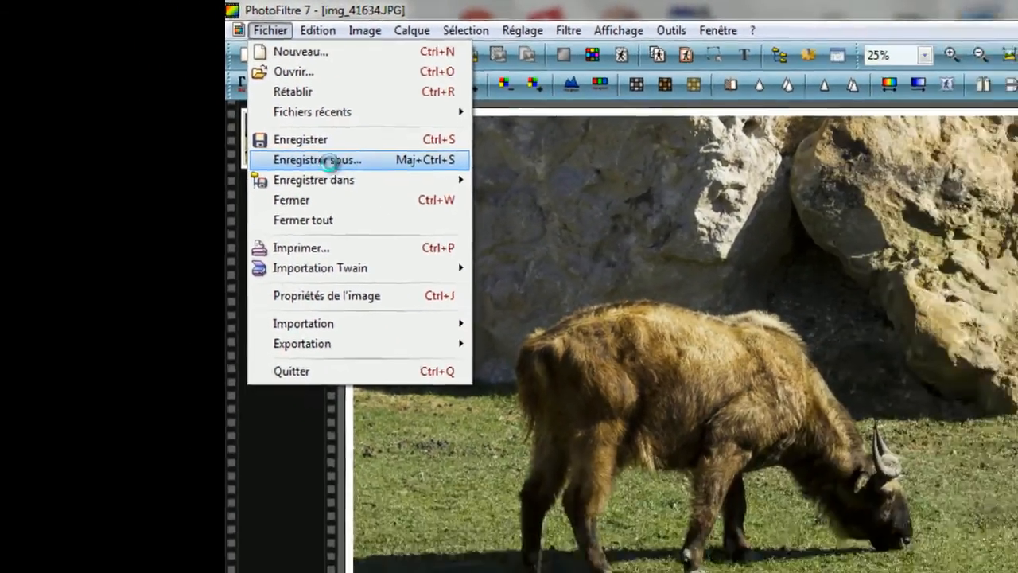
{"action": "left_click", "coordinate": [328, 161]}
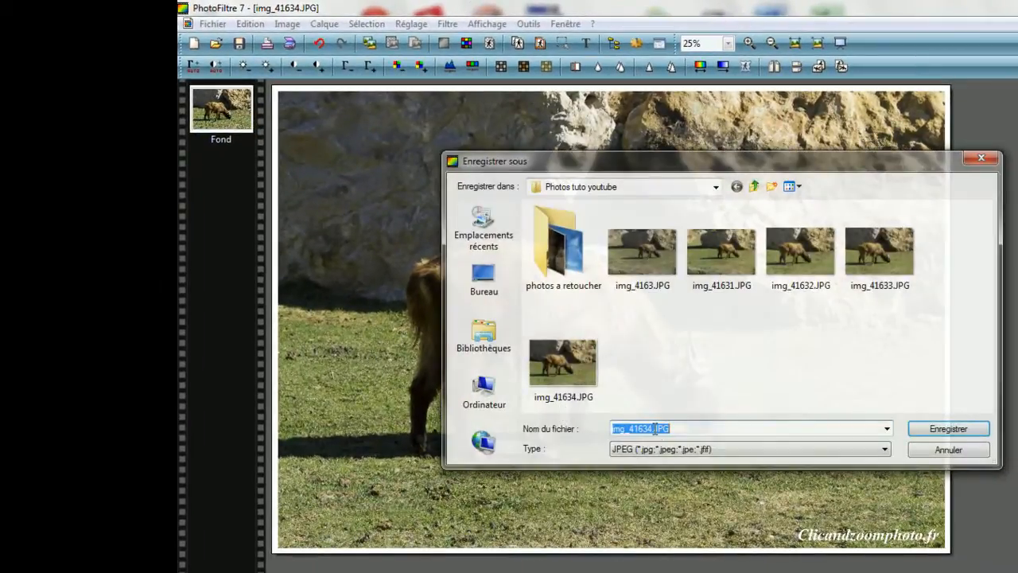
{"action": "left_click", "coordinate": [653, 429]}
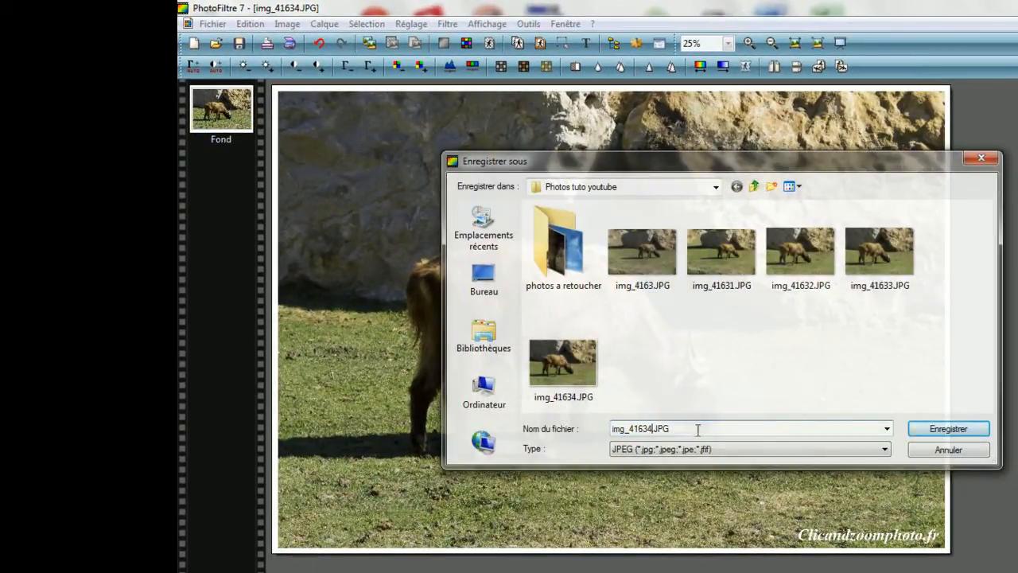
{"action": "key", "text": "BackSpace"}
{"action": "type", "text": "5"}
{"action": "left_click", "coordinate": [947, 428]}
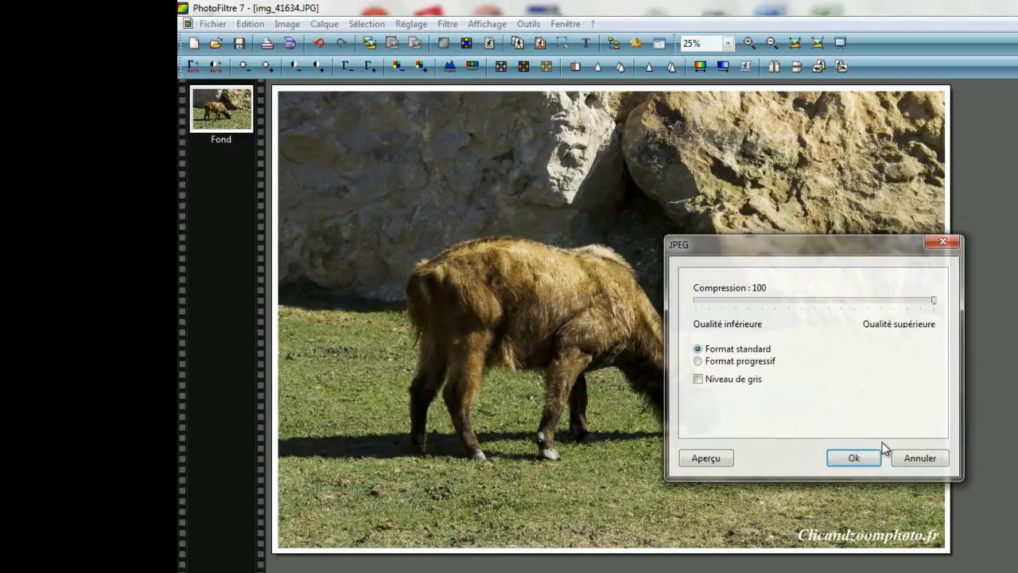
{"action": "left_click", "coordinate": [855, 458]}
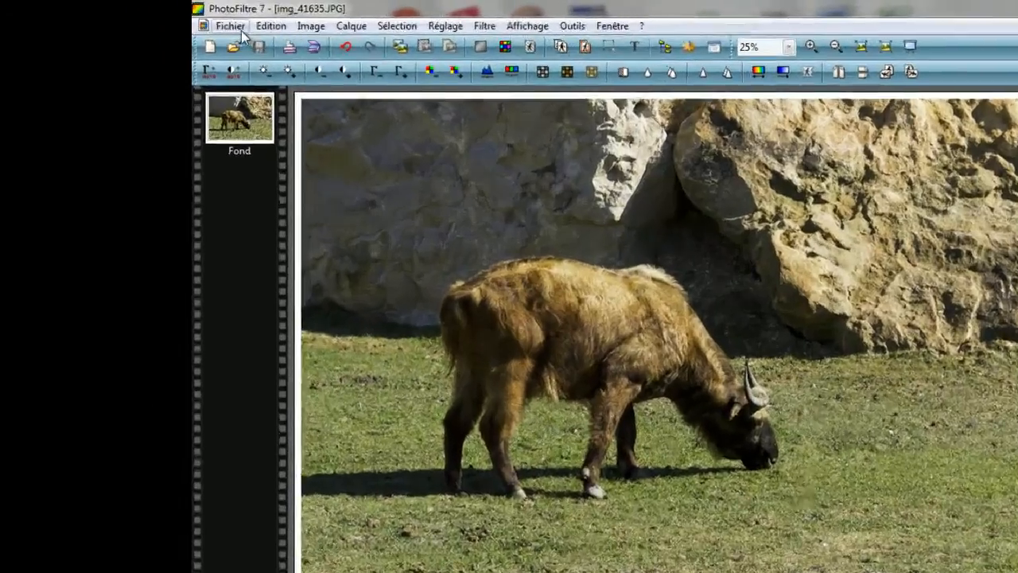
Open the original img_41634.JPG and tile both image windows one above the other for comparison.
{"action": "left_click", "coordinate": [168, 19]}
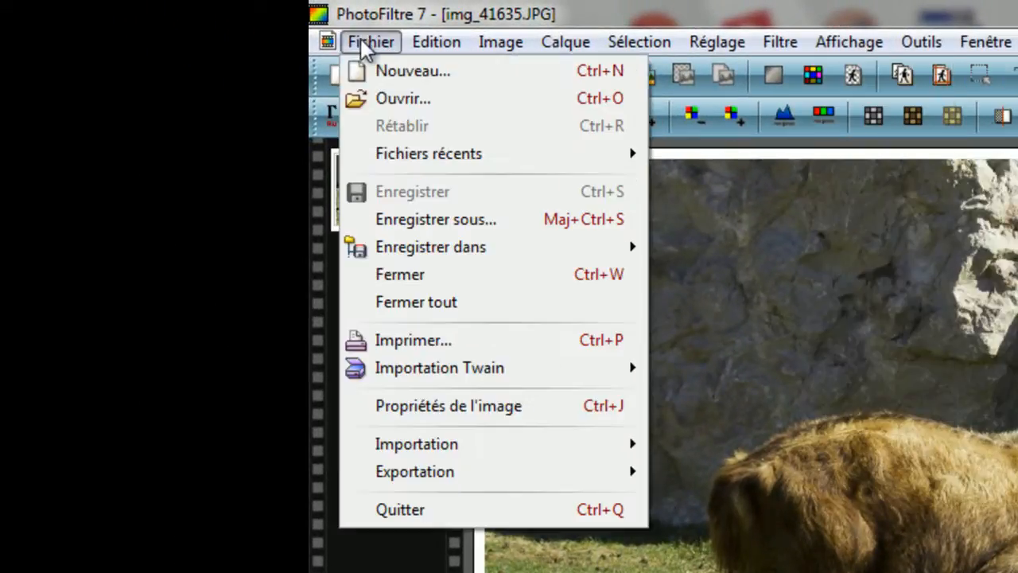
{"action": "left_click", "coordinate": [395, 102]}
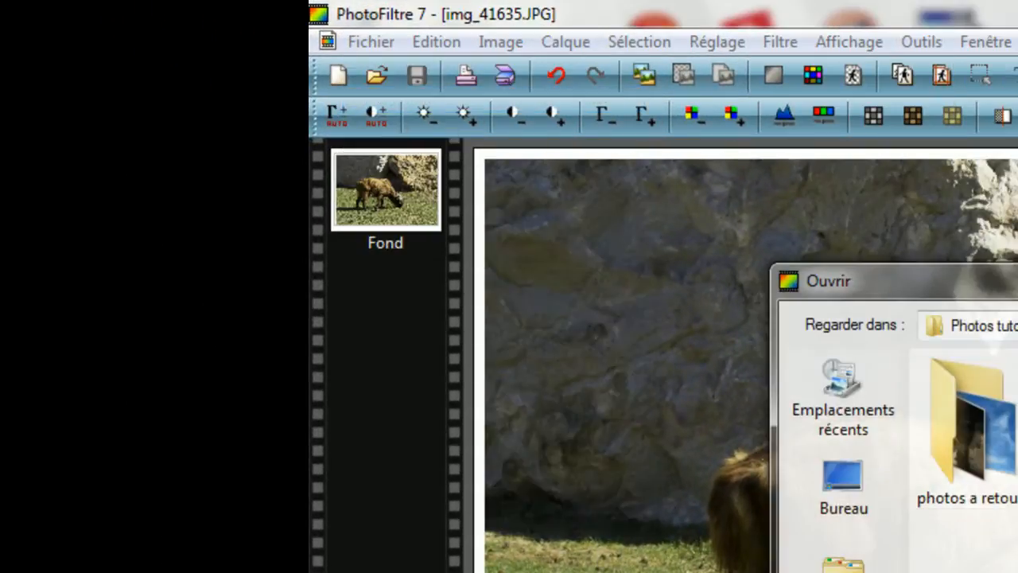
{"action": "left_click", "coordinate": [912, 509]}
{"action": "left_click", "coordinate": [823, 429]}
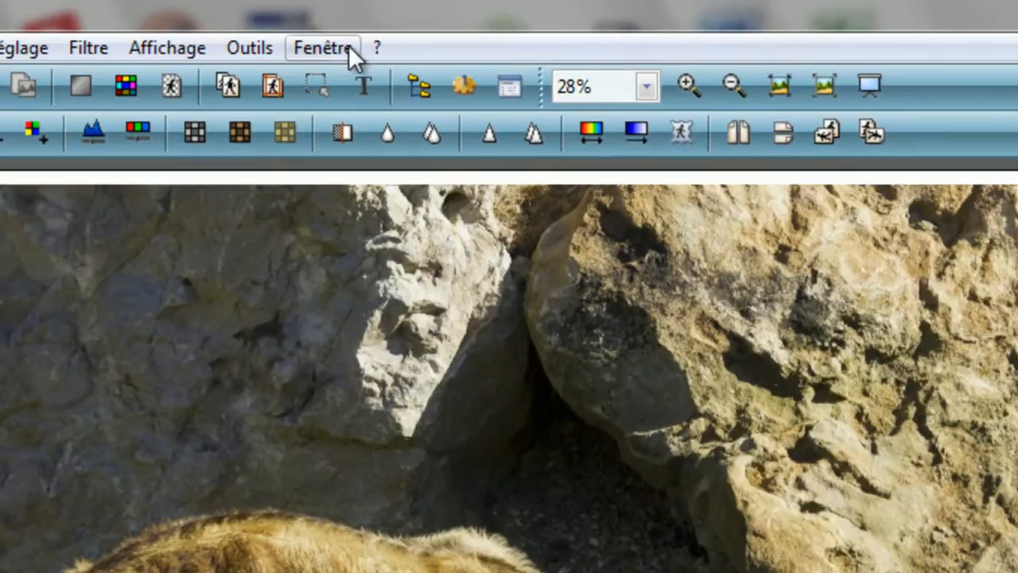
{"action": "left_click", "coordinate": [349, 44]}
{"action": "left_click", "coordinate": [371, 111]}
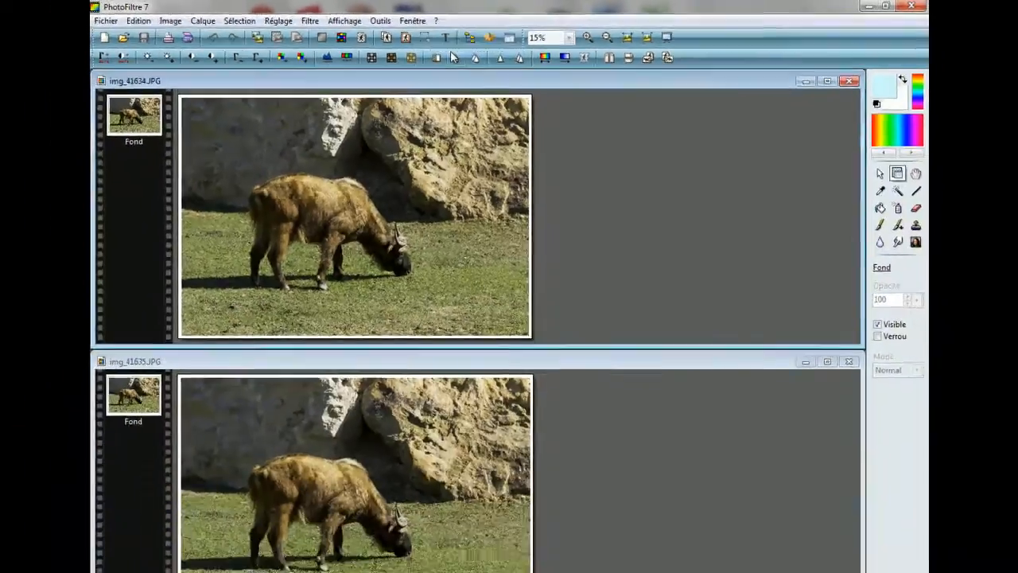